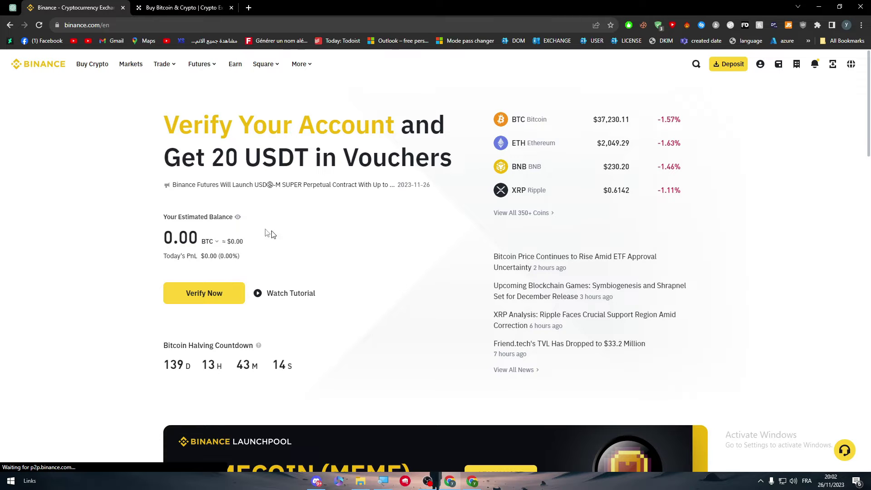
On Binance's Buy Crypto page, set USDT as the coin to receive for 1000 USD.
left_click(91, 65)
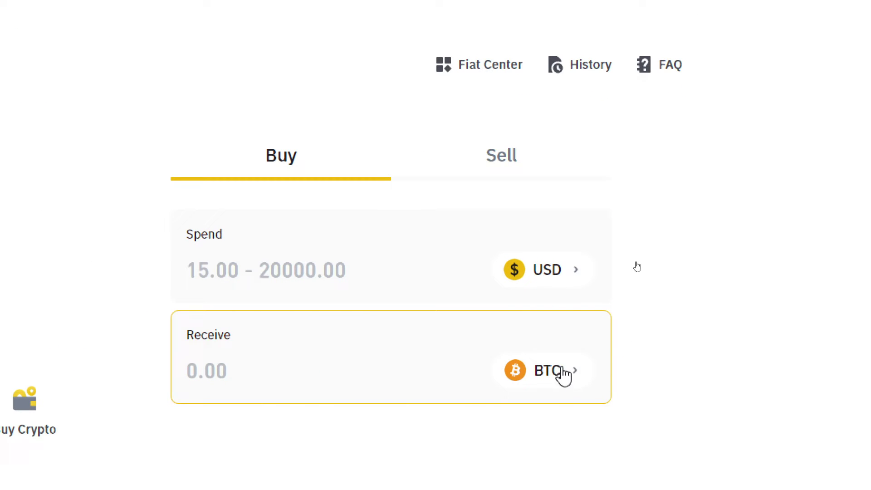
left_click(563, 376)
left_click(340, 151)
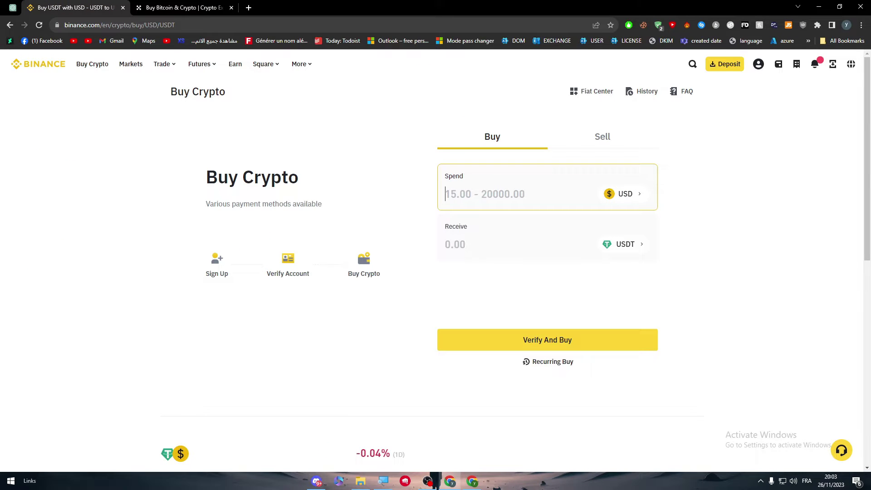
type("100")
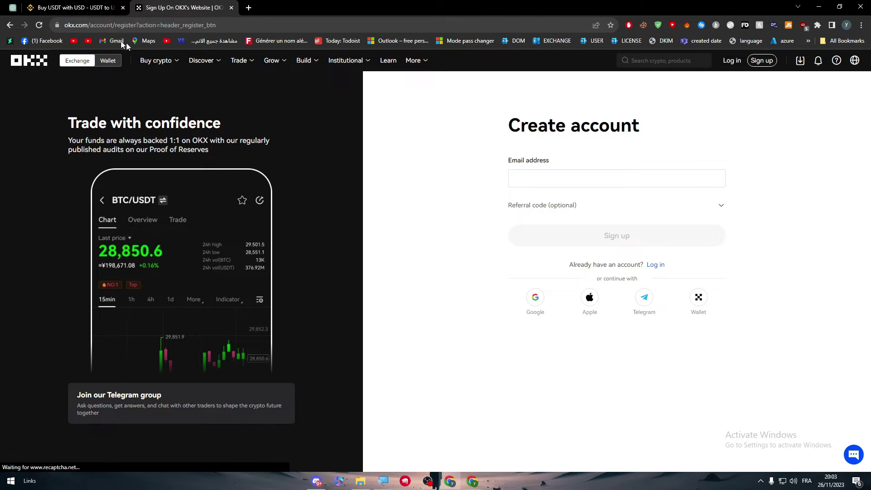
Sign up to OKX with the chosen Google account and solve the slider captcha.
left_click(528, 306)
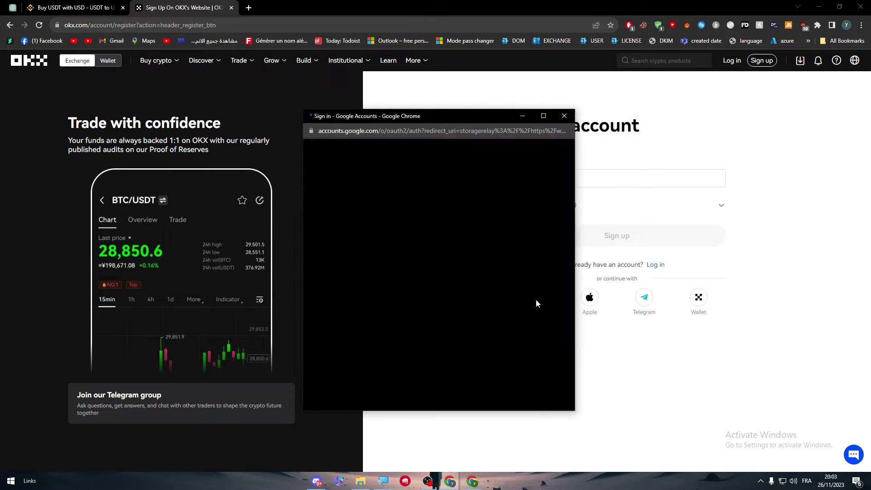
left_click(403, 232)
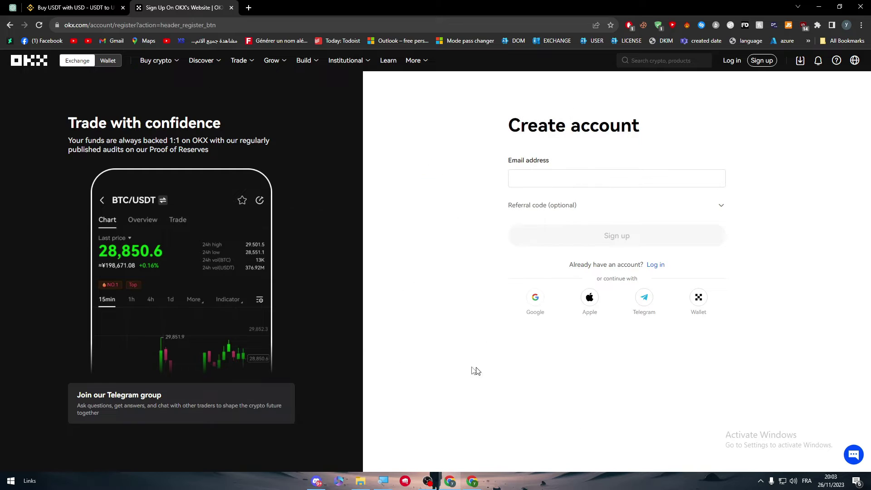
left_click(531, 304)
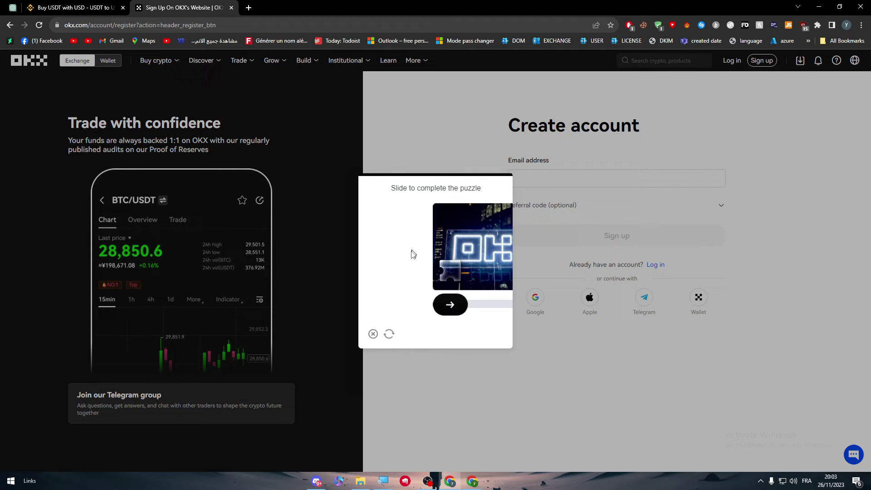
left_click_drag(393, 309, 471, 307)
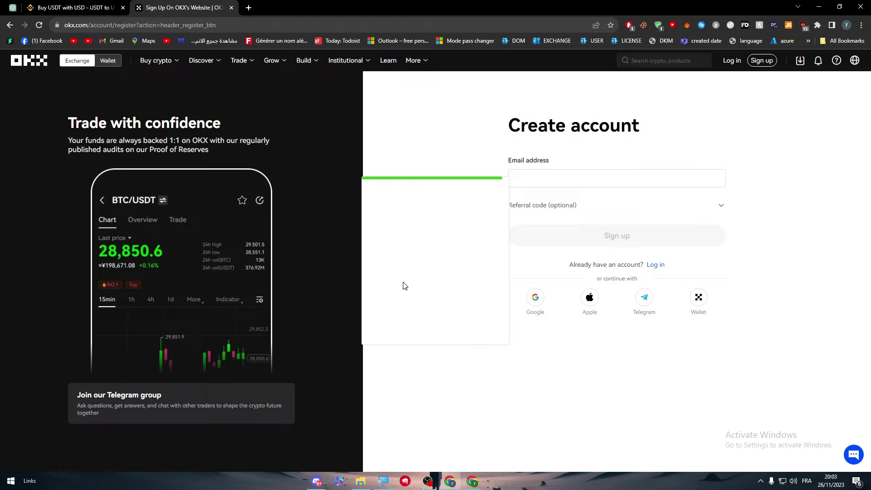
Set Morocco as country of residence, accept the terms, and confirm sign-up.
left_click(572, 220)
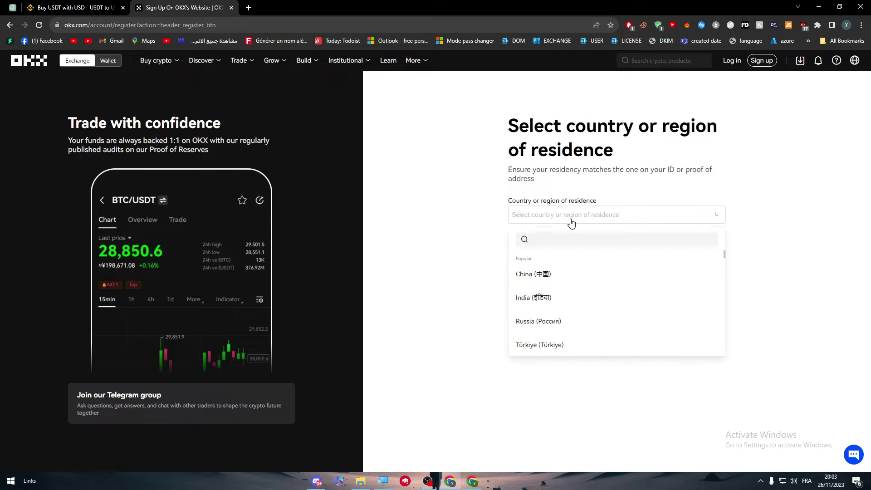
scroll(550, 286, "down", 3)
scroll(551, 303, "down", 2)
scroll(551, 303, "down", 2)
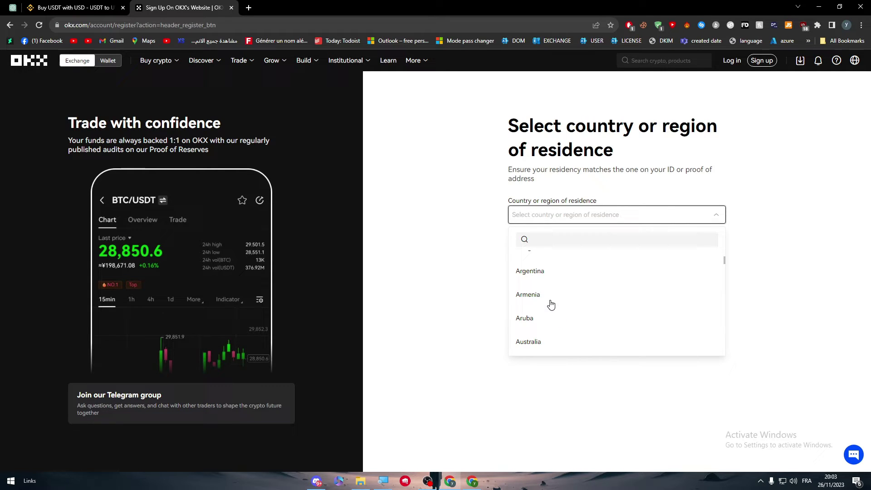
type("moro")
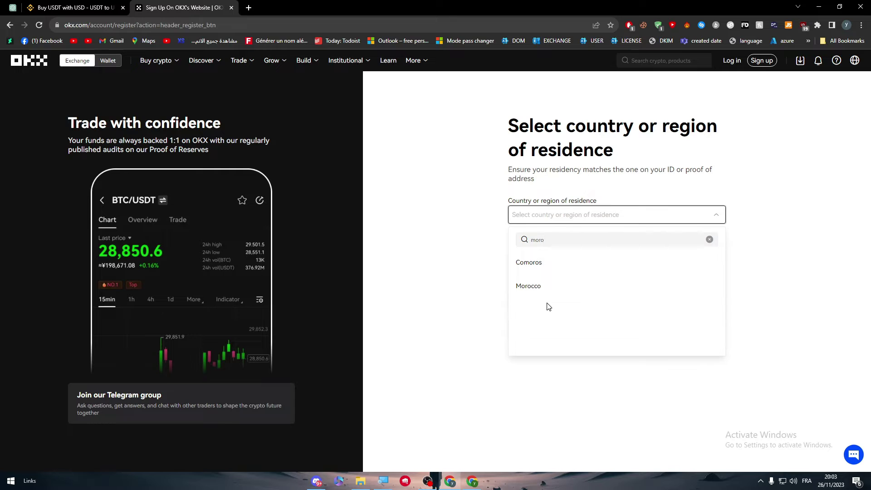
left_click(531, 286)
left_click(512, 243)
left_click(571, 295)
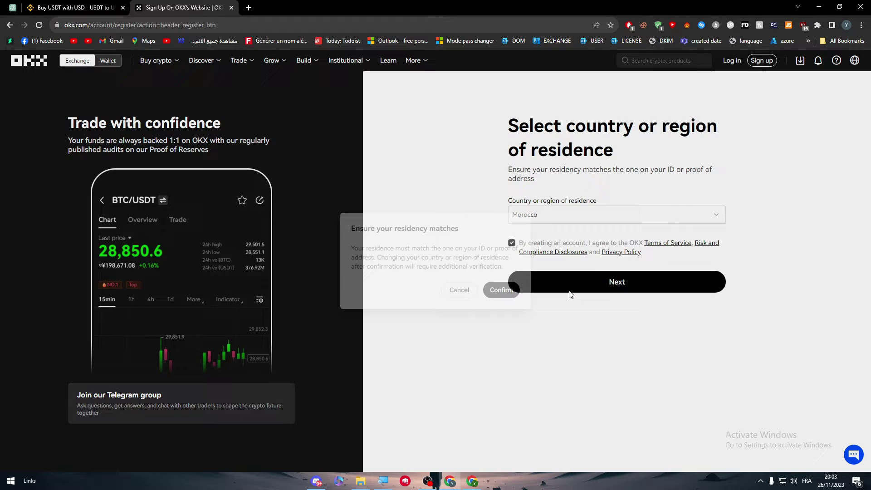
left_click(499, 289)
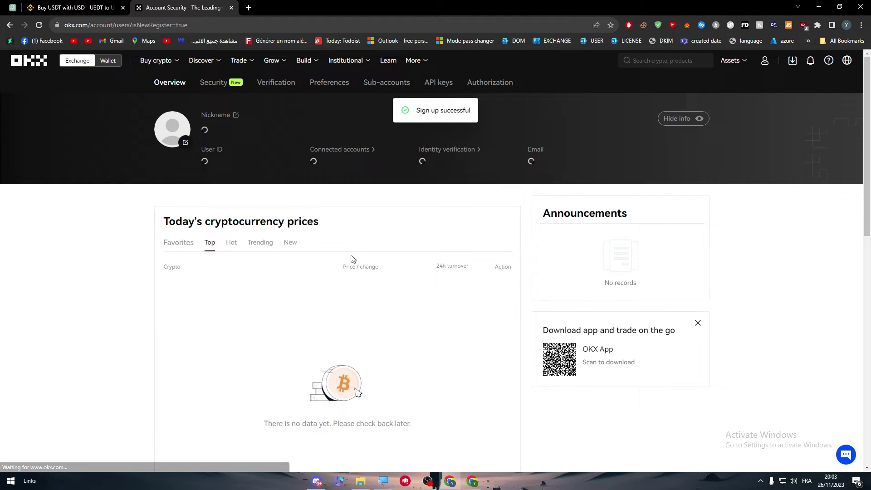
scroll(282, 258, "down", 2)
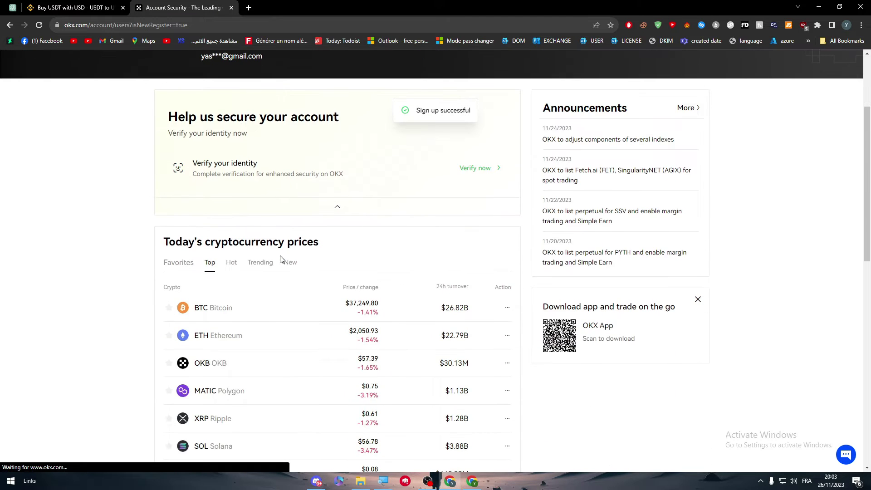
scroll(280, 263, "down", 2)
scroll(281, 299, "up", 4)
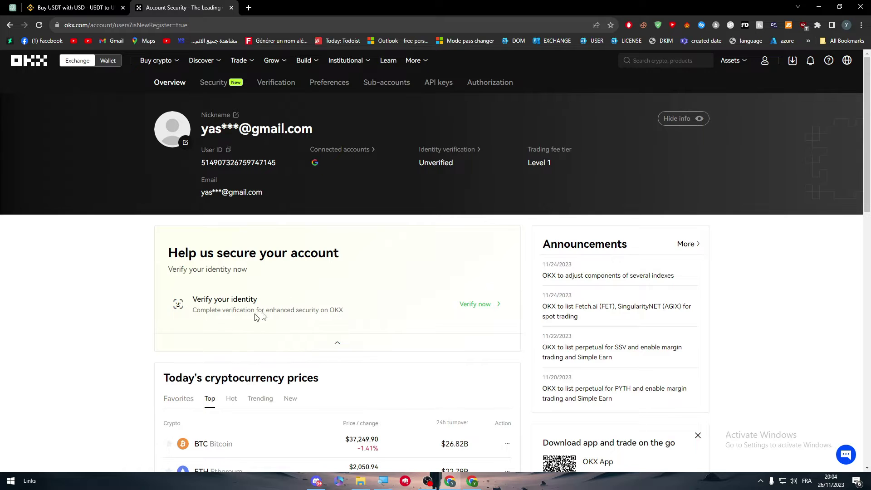
scroll(438, 351, "down", 2)
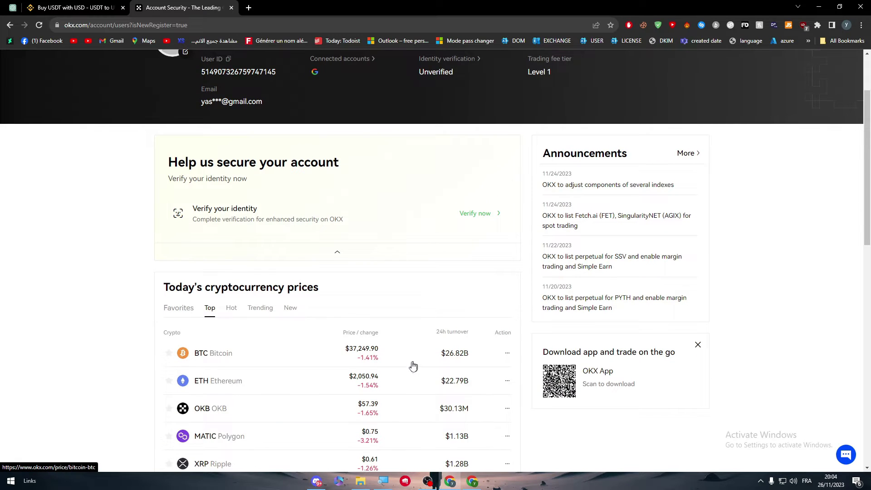
scroll(341, 327, "down", 2)
scroll(273, 367, "down", 1)
Use View all under Today's cryptocurrency prices to list top coins like BTC and ETH.
left_click(331, 412)
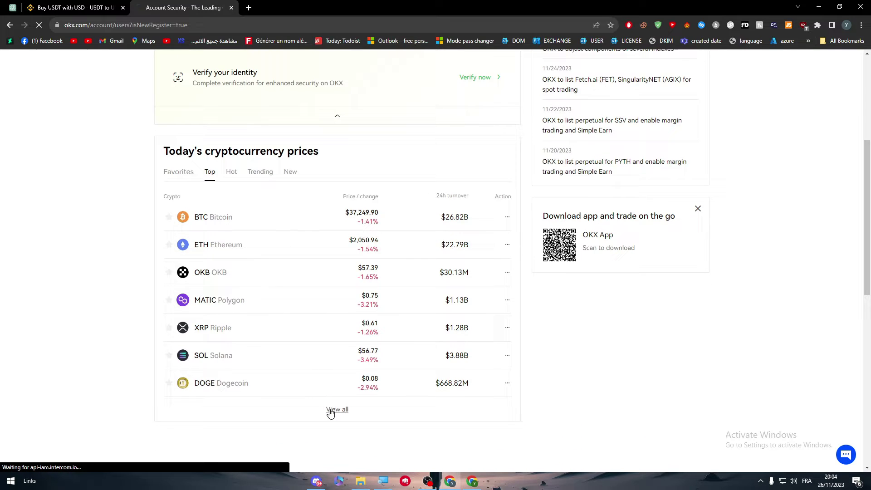
scroll(205, 252, "down", 3)
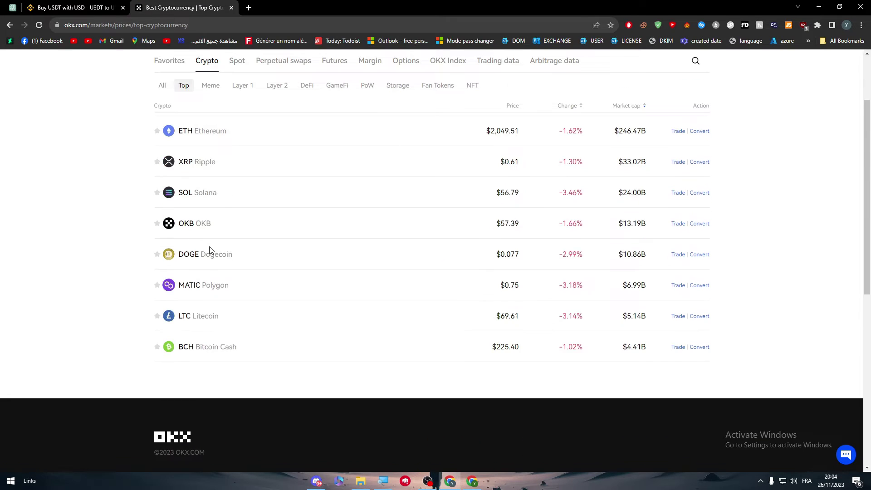
scroll(214, 265, "up", 2)
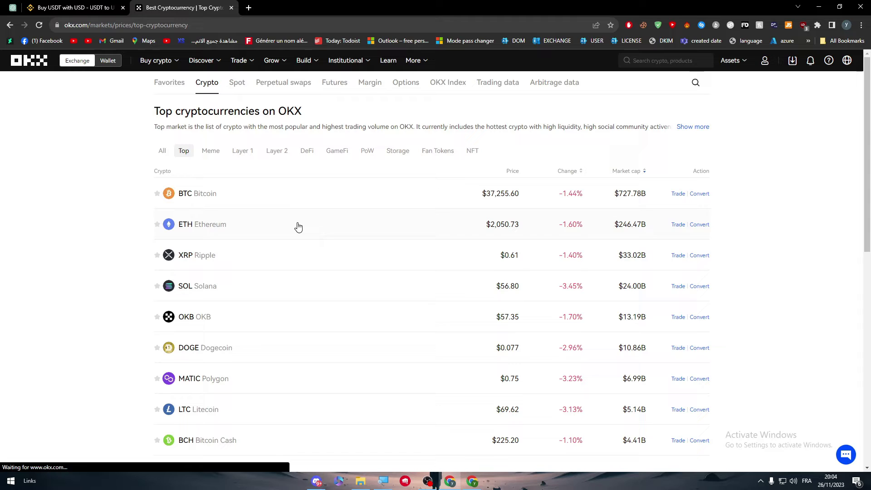
Return to the account overview and launch identity verification with Verify now.
left_click(237, 86)
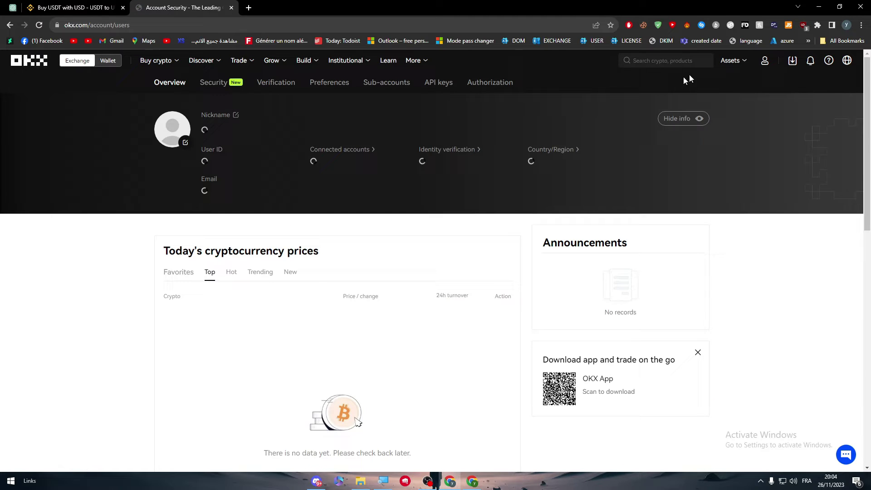
scroll(617, 204, "down", 3)
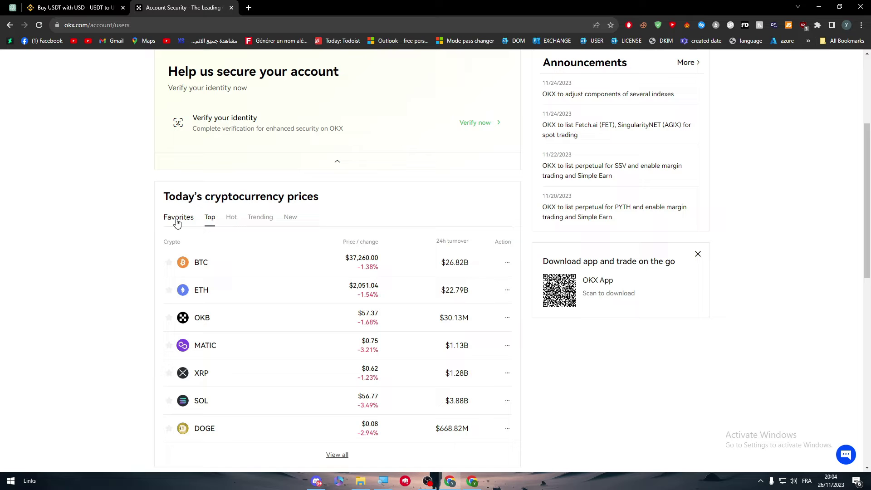
left_click_drag(348, 168, 143, 115)
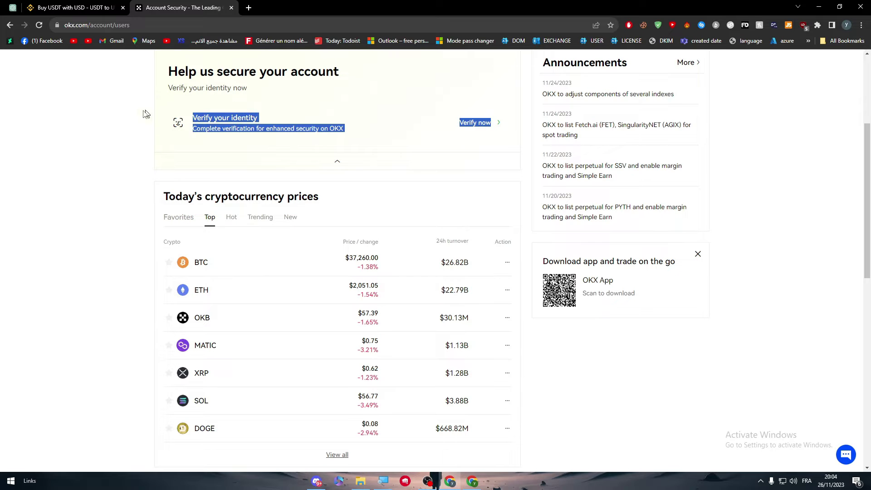
left_click(163, 117)
scroll(163, 116, "up", 2)
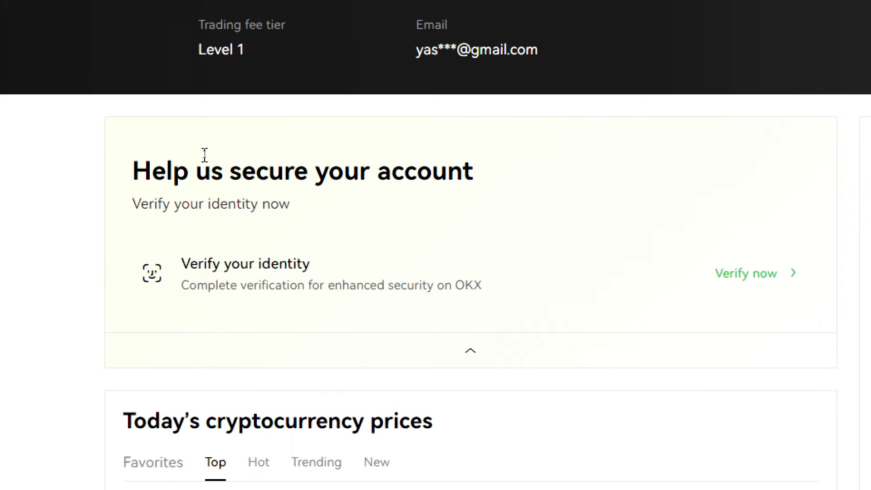
scroll(476, 326, "up", 1)
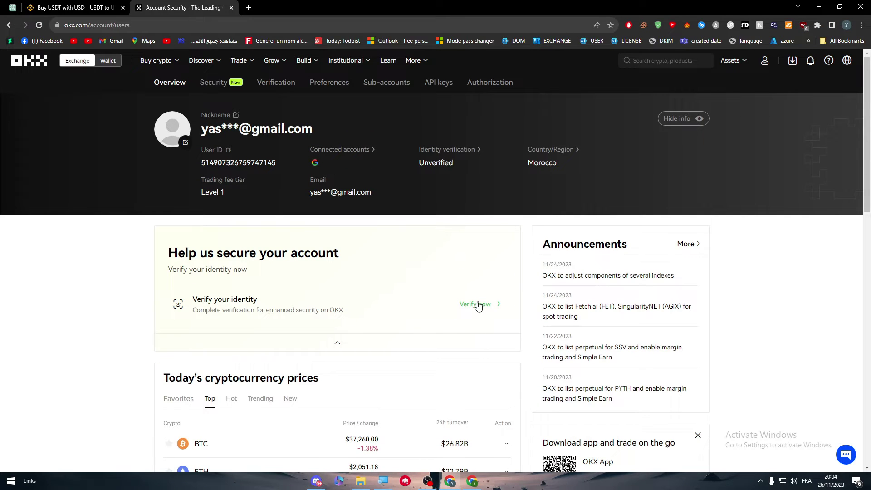
left_click(479, 304)
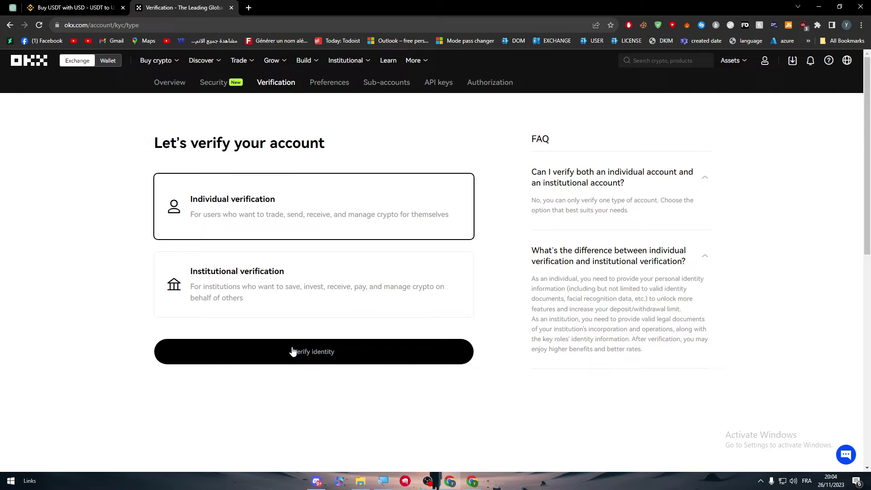
Choose individual verification to see the ID, selfie and residential address requirements.
left_click(297, 365)
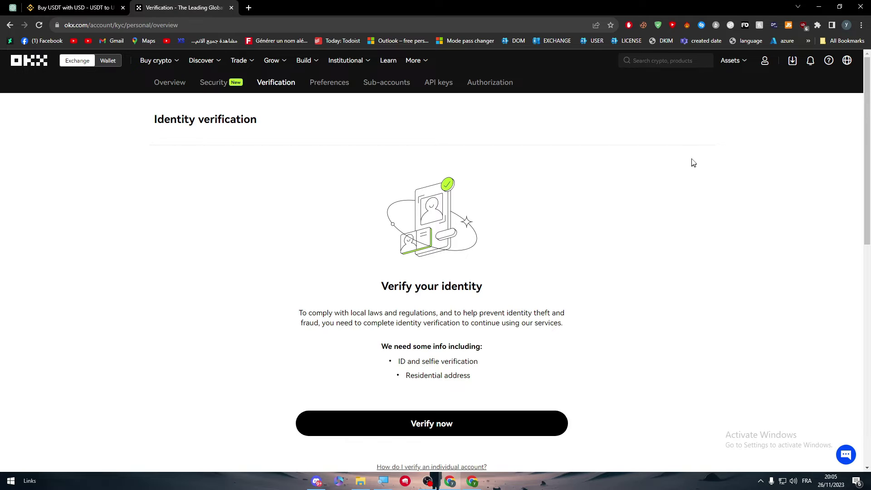
Search OKX for usdt and compare the Spot, Perpetual, Futures and Margin results.
left_click(689, 62)
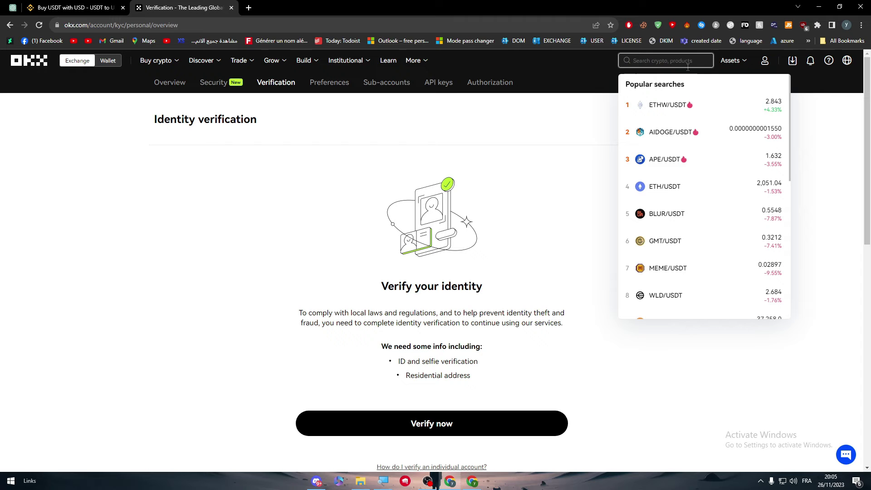
type("usdt")
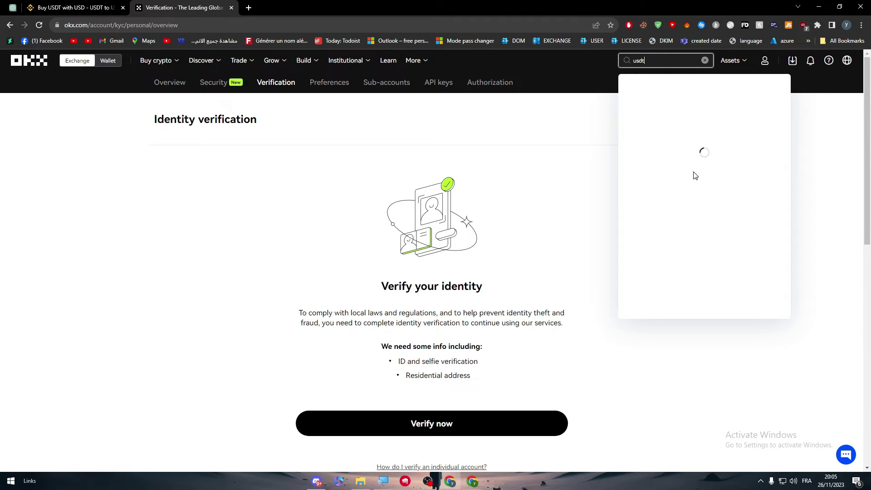
scroll(722, 179, "down", 1)
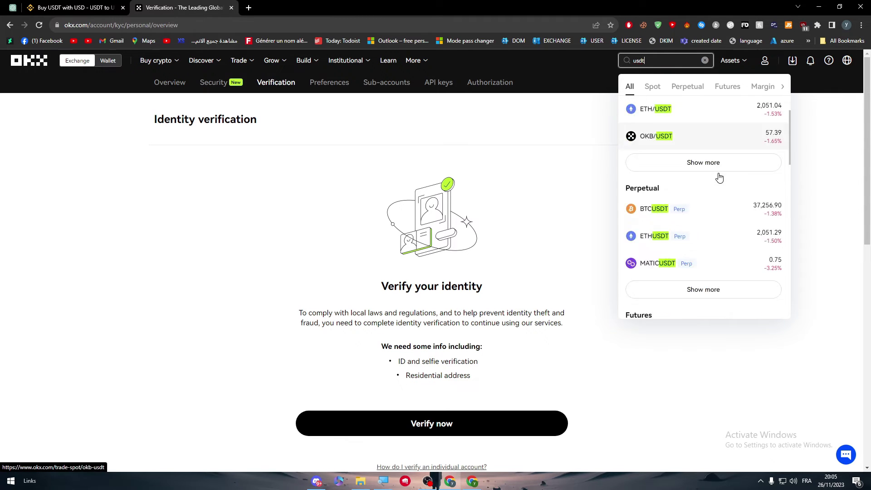
scroll(718, 188, "down", 2)
scroll(717, 204, "down", 4)
scroll(715, 218, "up", 1)
scroll(687, 205, "up", 1)
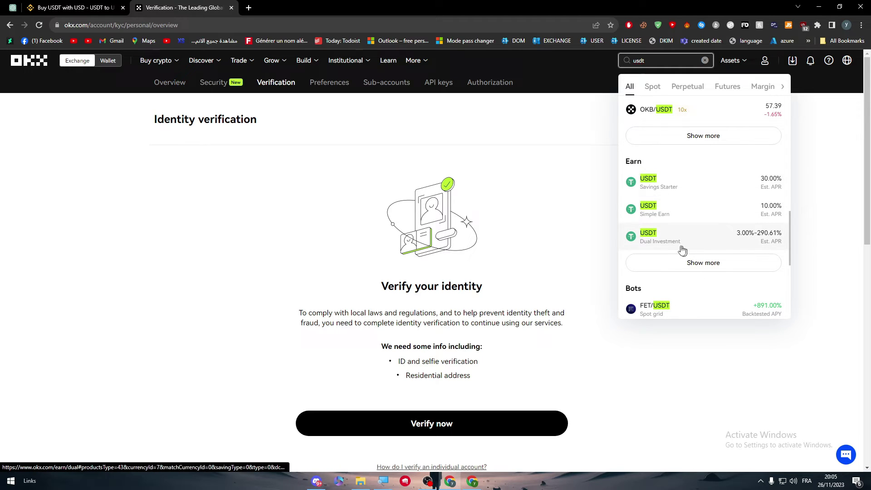
scroll(687, 230, "down", 3)
scroll(688, 231, "up", 2)
scroll(689, 232, "up", 5)
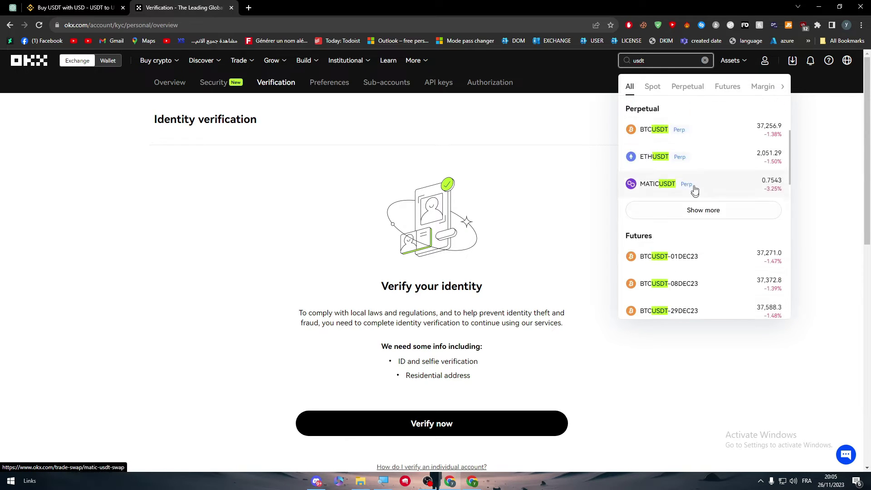
scroll(696, 184, "up", 2)
left_click(654, 86)
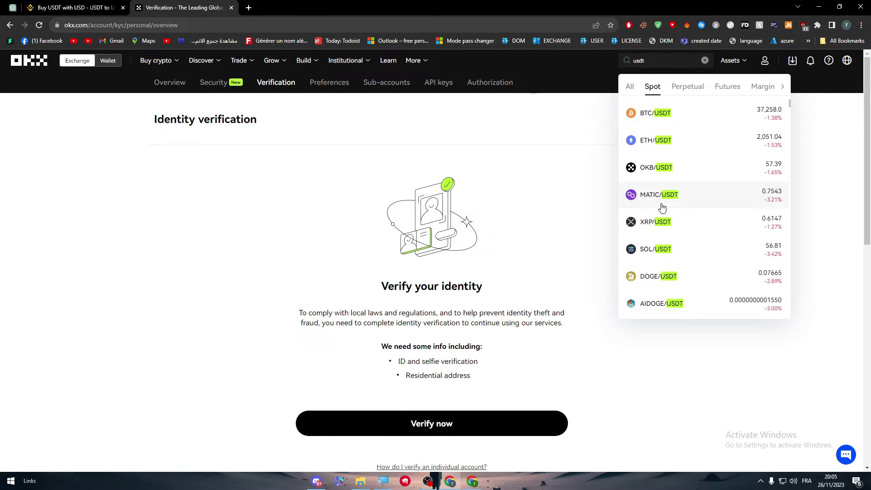
scroll(664, 208, "down", 3)
scroll(673, 222, "down", 3)
scroll(676, 224, "down", 3)
scroll(676, 224, "up", 3)
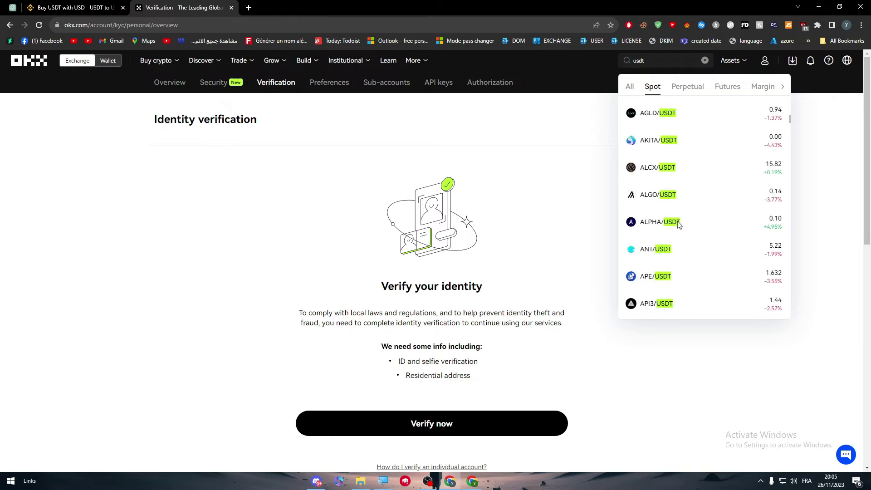
scroll(677, 224, "up", 3)
scroll(681, 223, "up", 3)
left_click(688, 87)
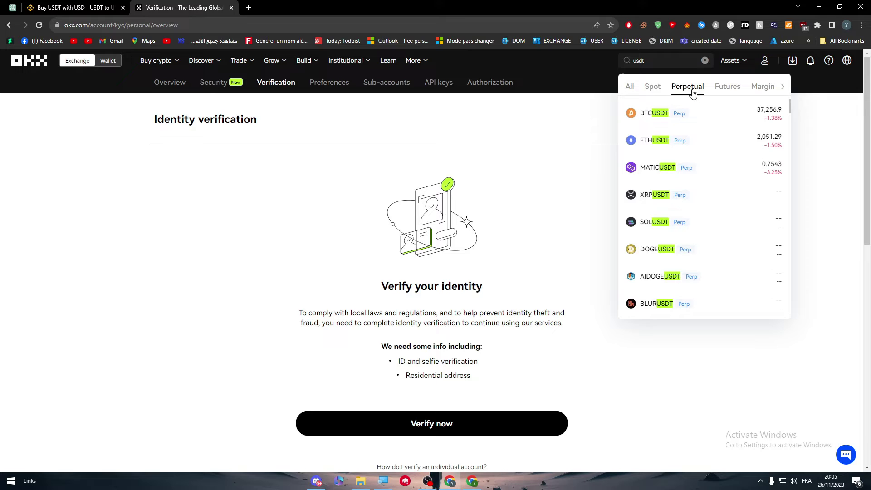
left_click(724, 89)
left_click(759, 89)
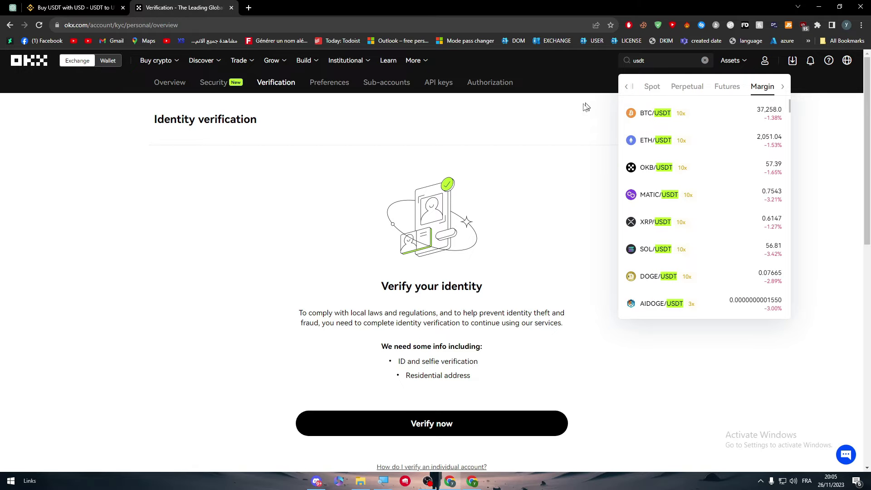
left_click(494, 182)
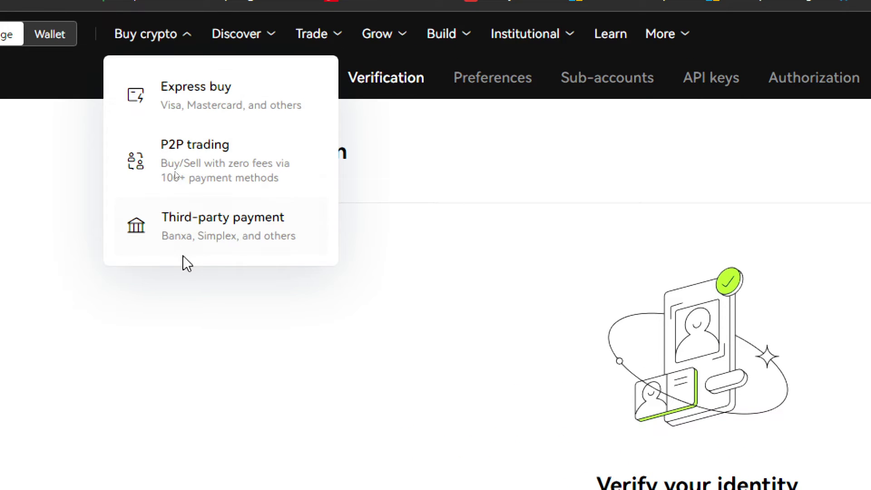
Open Buy crypto's third-party payment page for USDT with MAD, using the Simplex gateway.
mouse_move(156, 60)
left_click(253, 248)
scroll(324, 288, "down", 3)
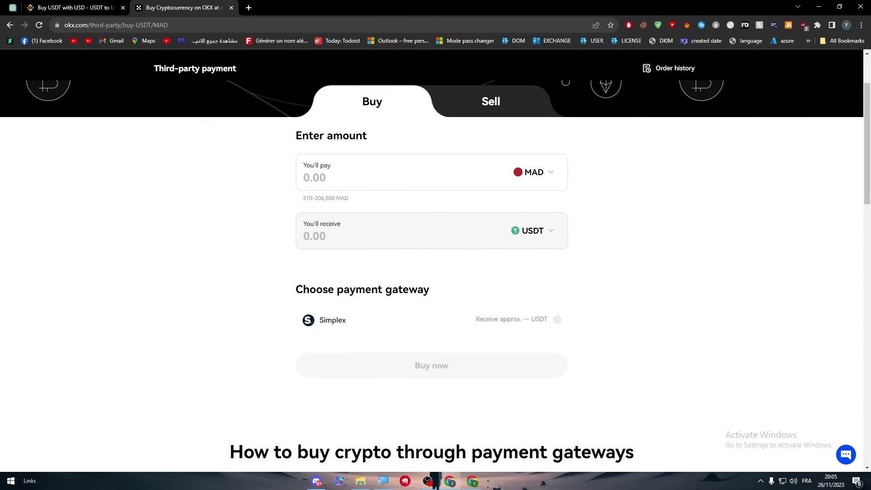
scroll(490, 291, "down", 3)
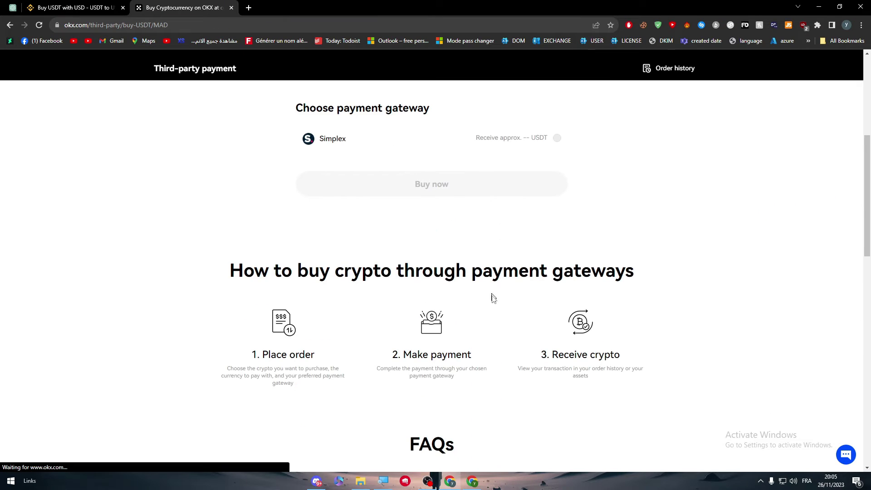
scroll(494, 299, "down", 4)
scroll(497, 306, "up", 3)
scroll(497, 303, "up", 3)
scroll(525, 311, "up", 2)
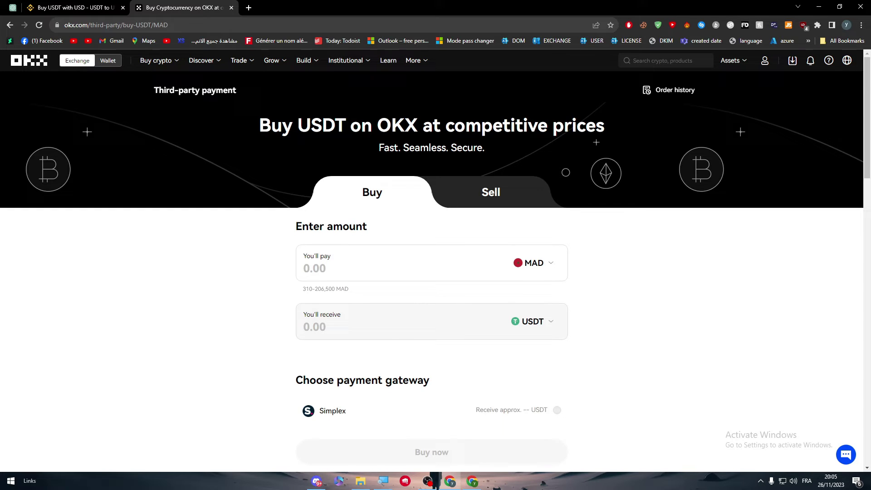
Switch to Binance and go from the Dashboard to the empty $0 Spot wallet.
key("ctrl+Tab")
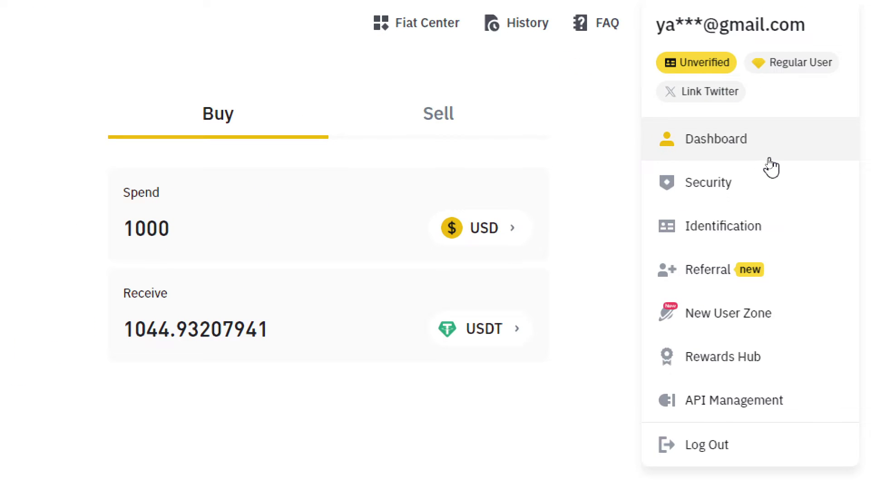
left_click(770, 160)
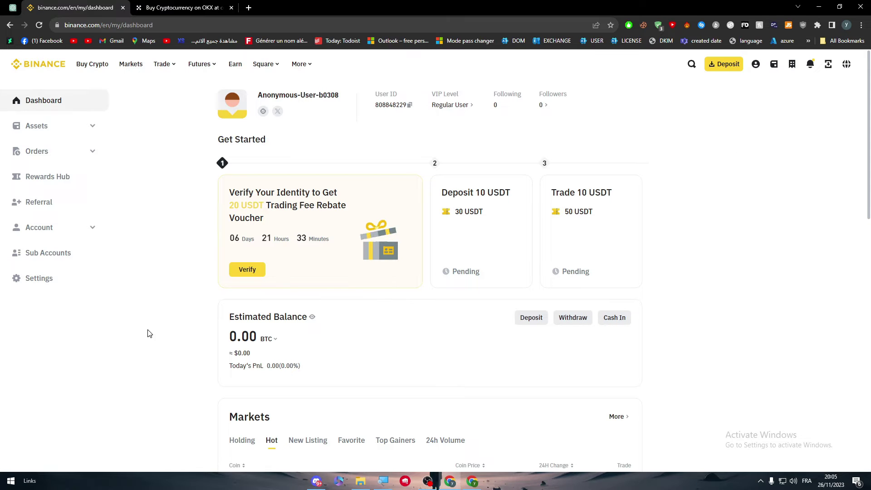
left_click(37, 125)
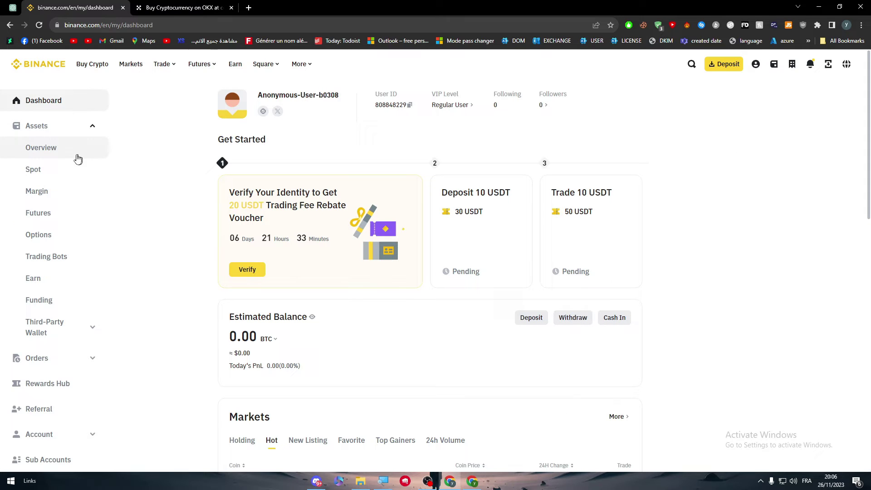
left_click(29, 173)
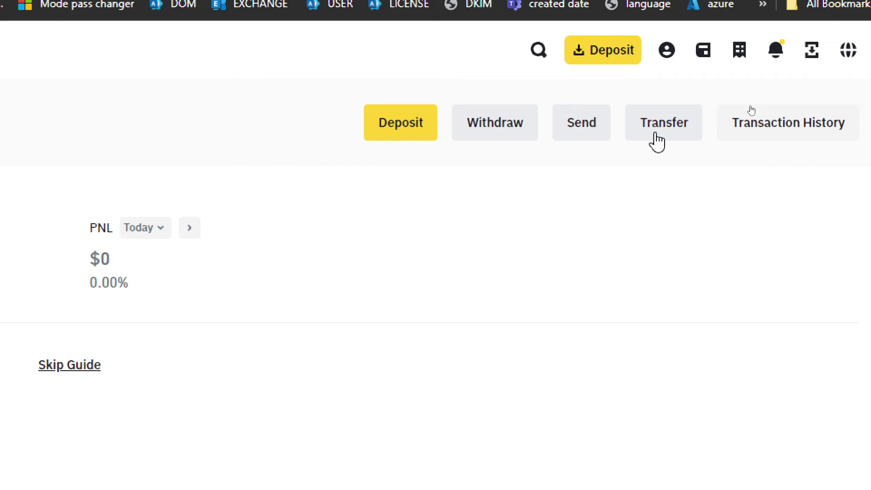
left_click(652, 129)
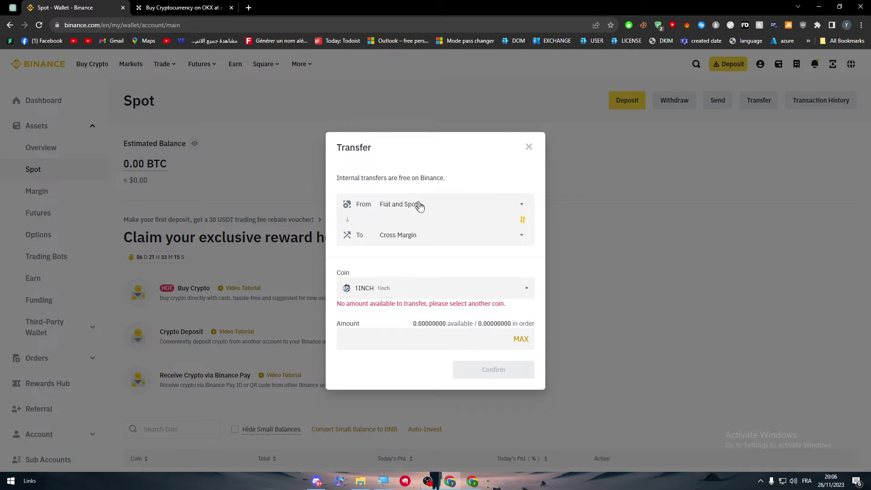
left_click(443, 289)
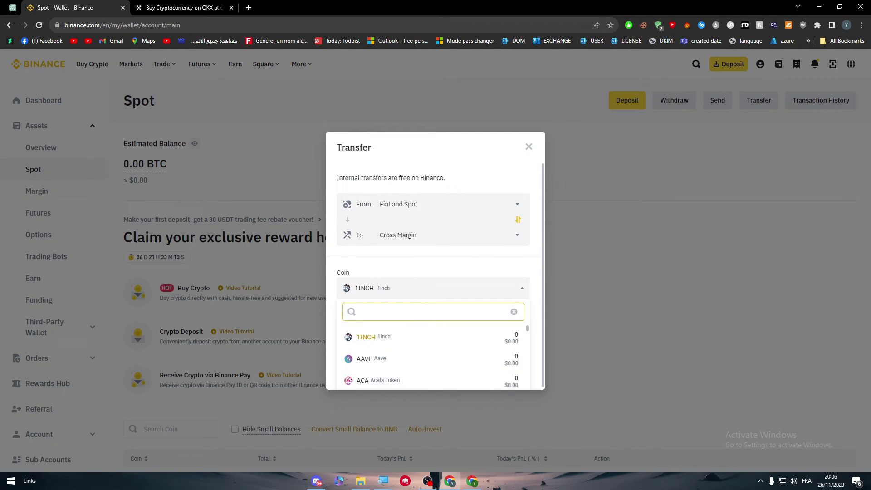
type("usdt")
left_click(403, 338)
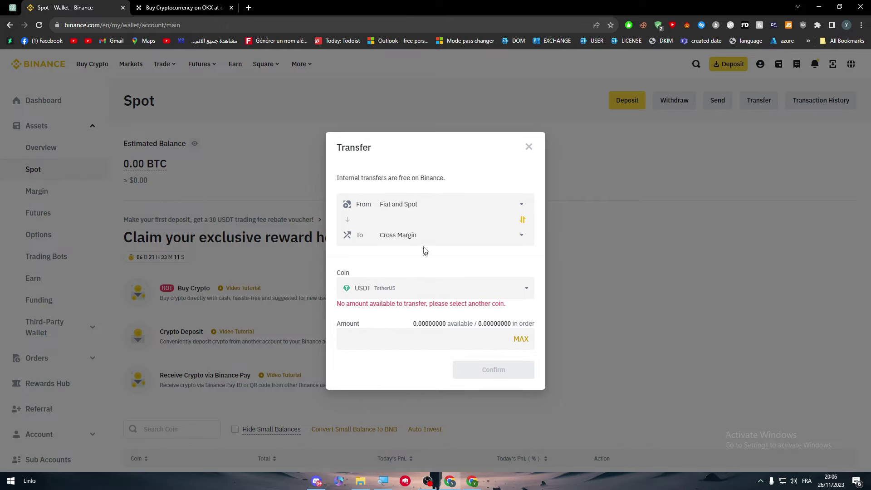
left_click(410, 241)
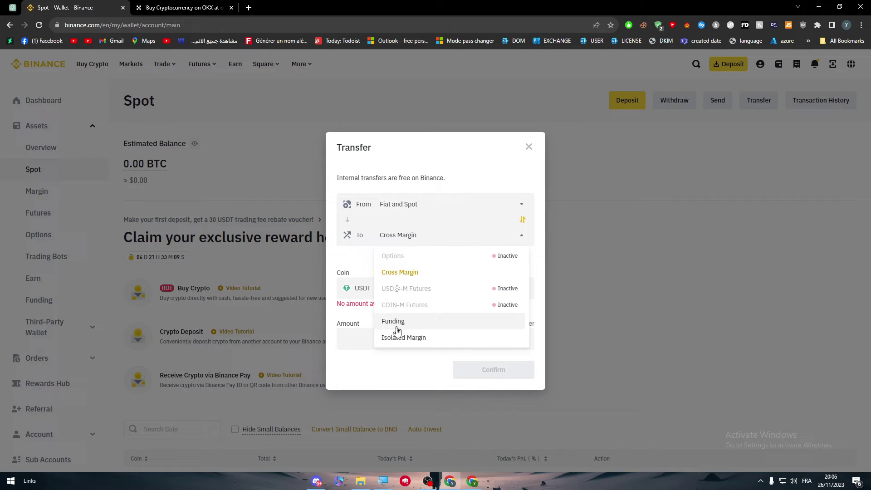
left_click(530, 148)
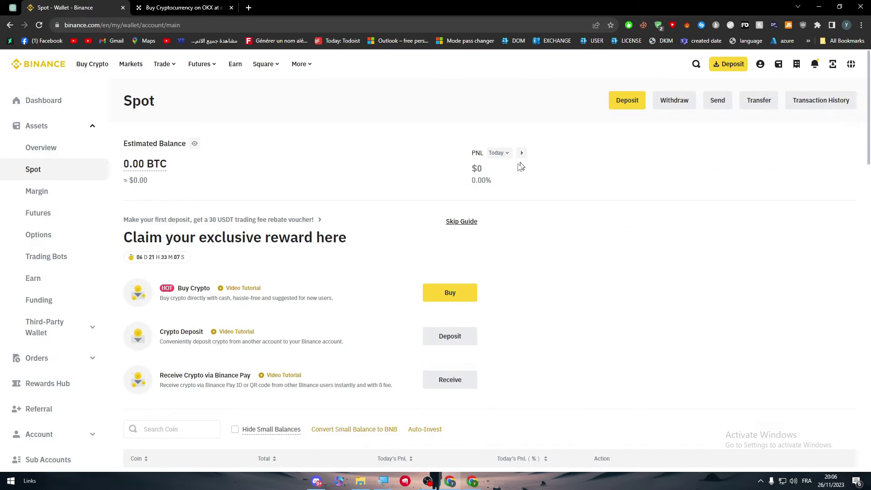
Open the Funding wallet and start a deposit from its USDT row.
left_click(63, 302)
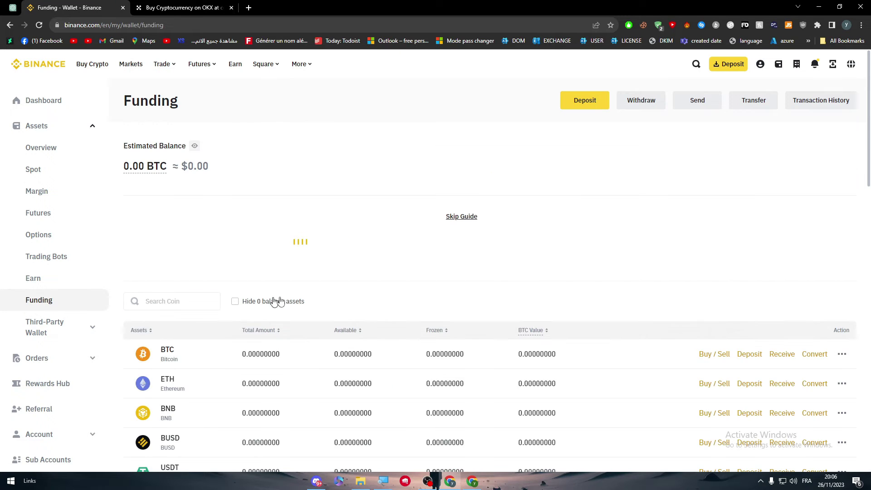
scroll(366, 327, "down", 3)
scroll(369, 331, "down", 2)
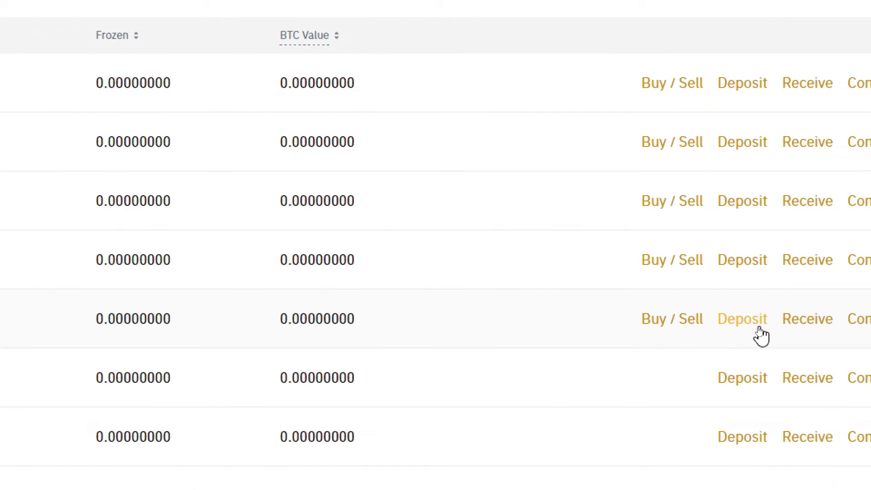
left_click(758, 328)
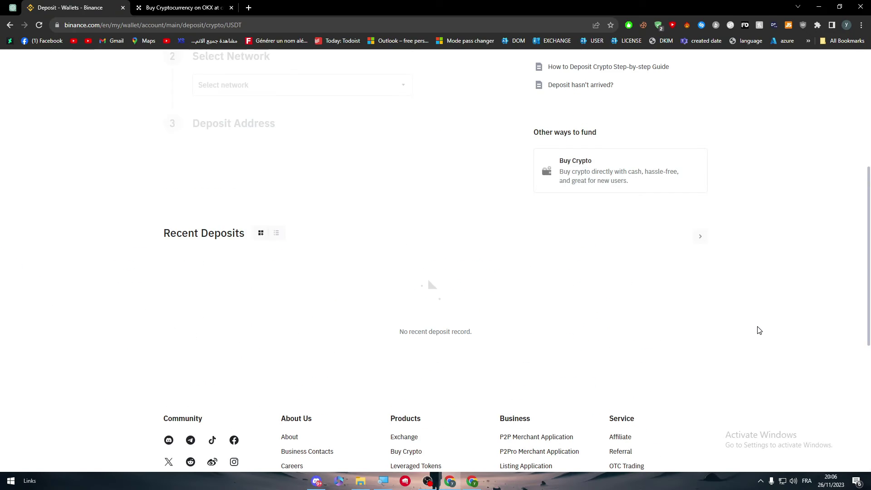
scroll(296, 263, "up", 1)
scroll(335, 192, "up", 1)
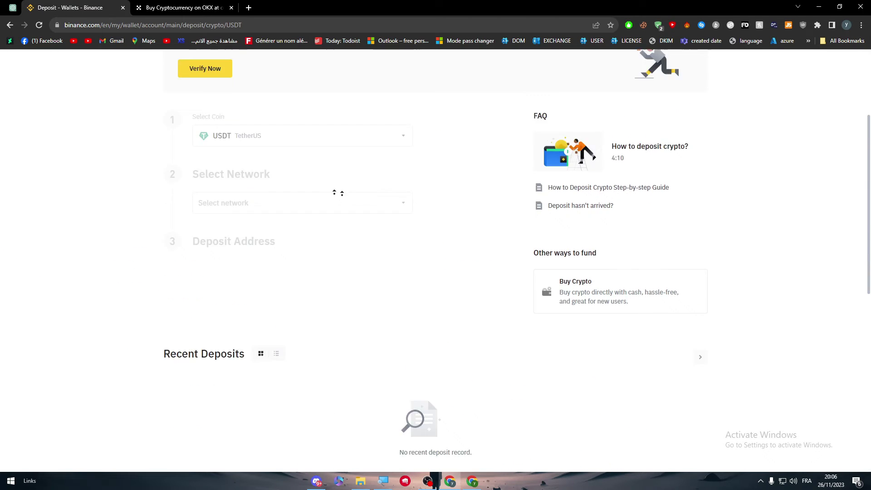
scroll(291, 216, "up", 2)
scroll(315, 239, "down", 1)
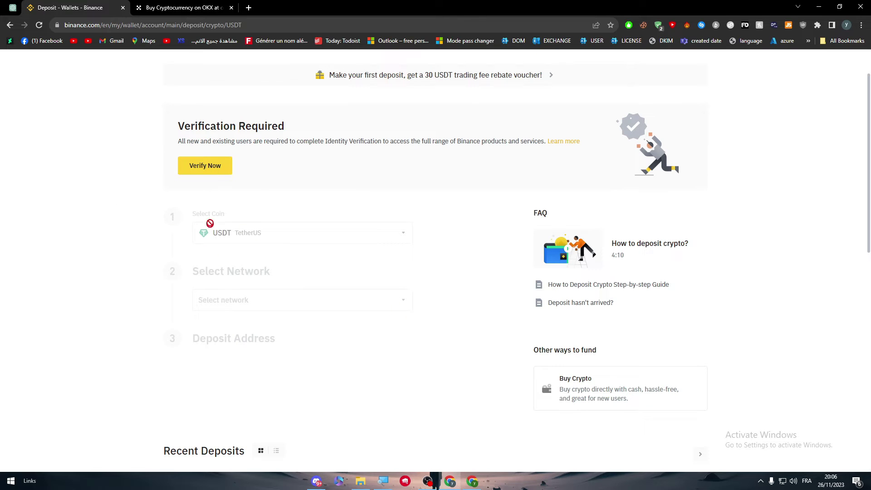
Bring the Spot wallet window forward and open the USDT deposit page.
left_click(479, 484)
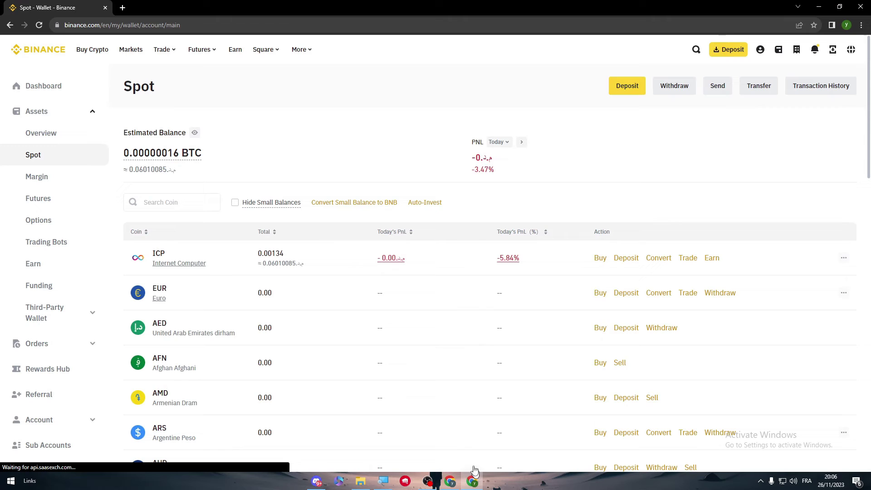
left_click(75, 288)
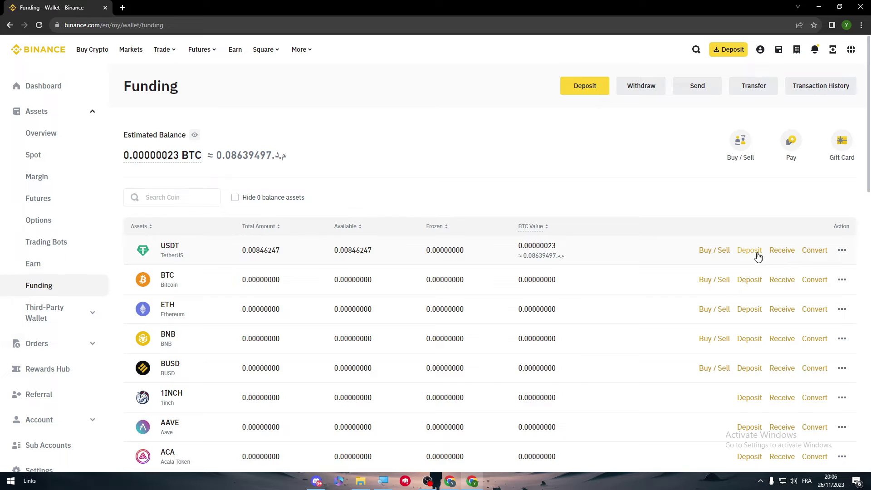
left_click(752, 250)
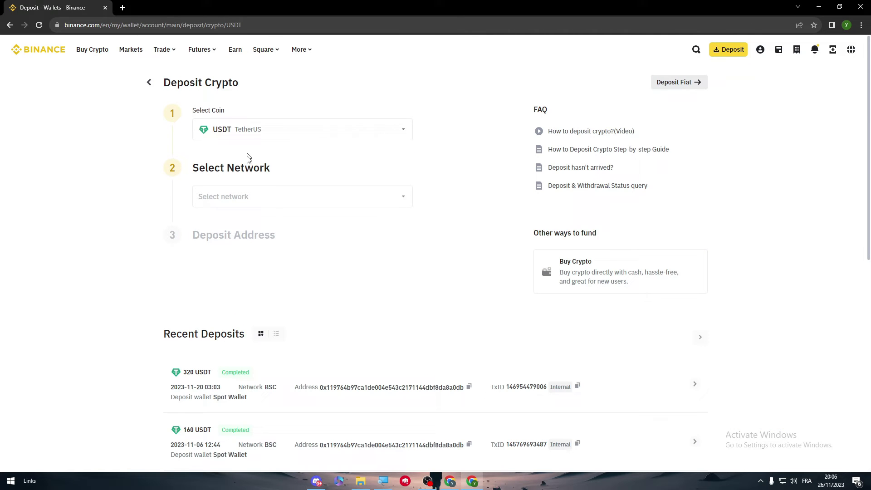
Review the USDT deposit network list twice, closing it without choosing a network.
left_click(265, 198)
left_click(468, 225)
left_click(270, 205)
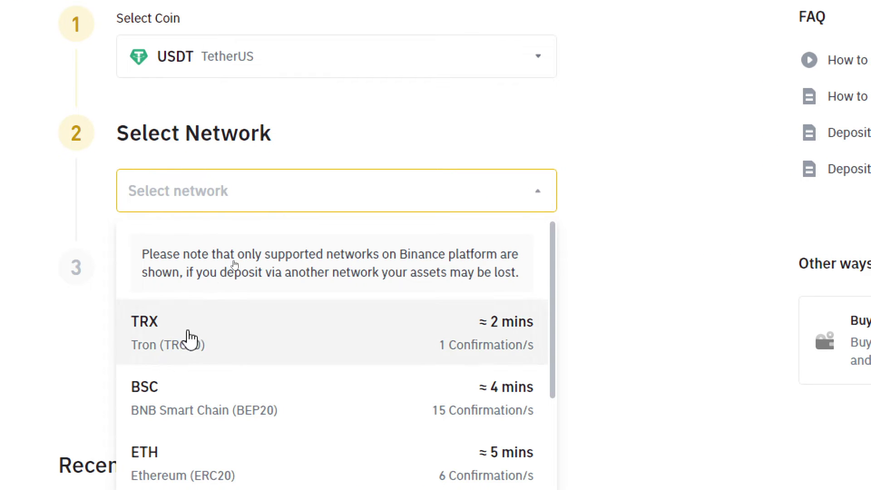
left_click(366, 93)
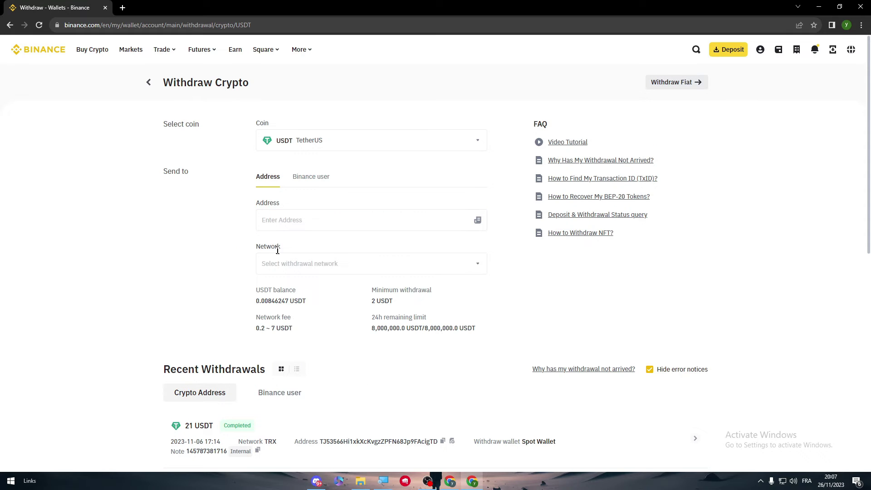
left_click(279, 263)
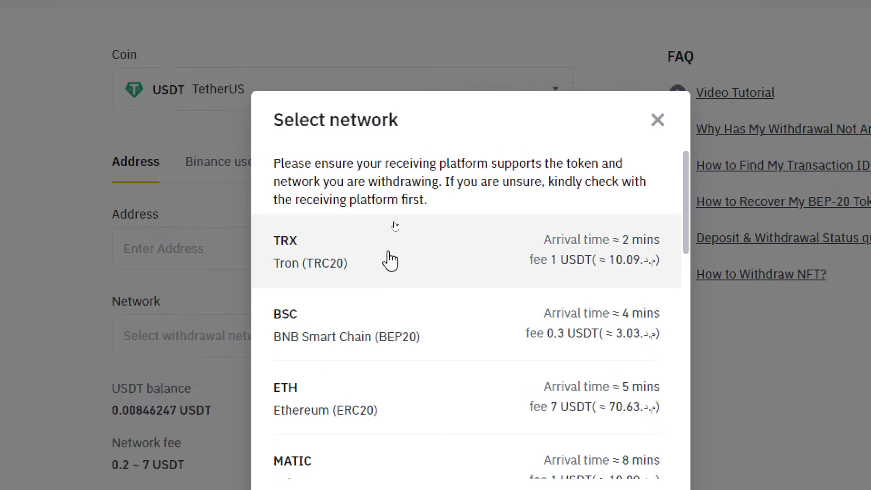
scroll(392, 218, "down", 1)
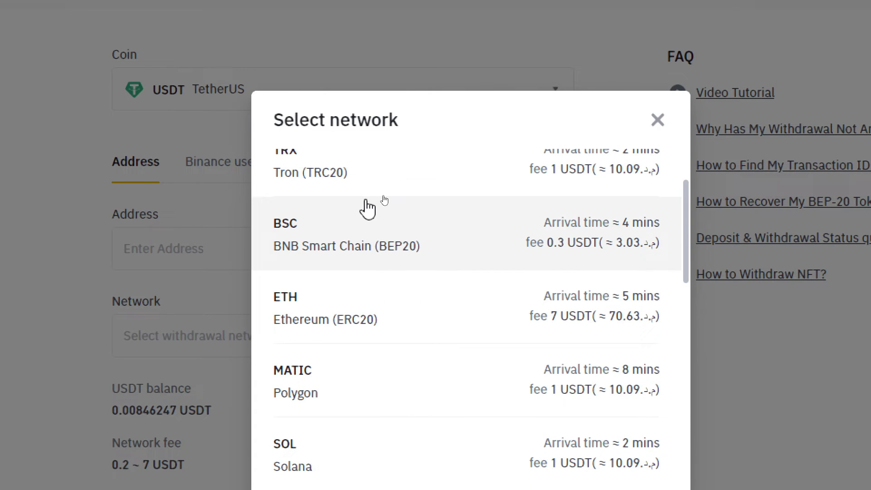
scroll(446, 266, "down", 1)
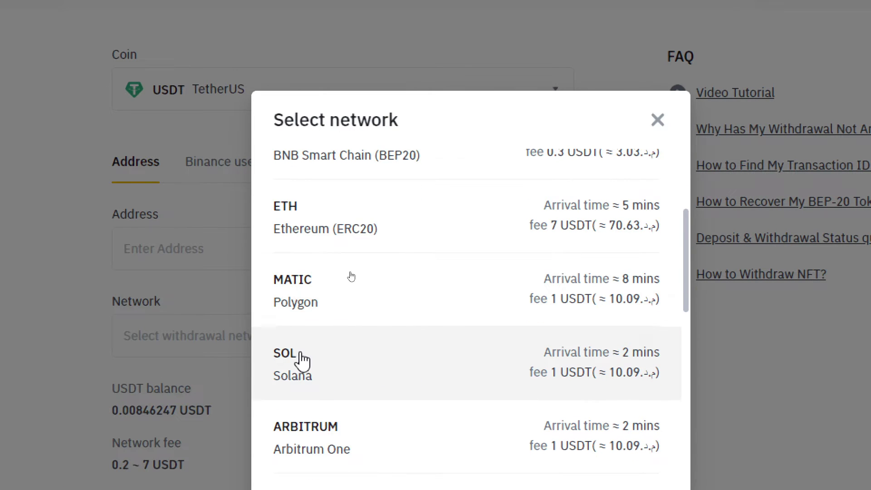
scroll(314, 357, "down", 1)
scroll(384, 382, "down", 1)
scroll(384, 361, "down", 4)
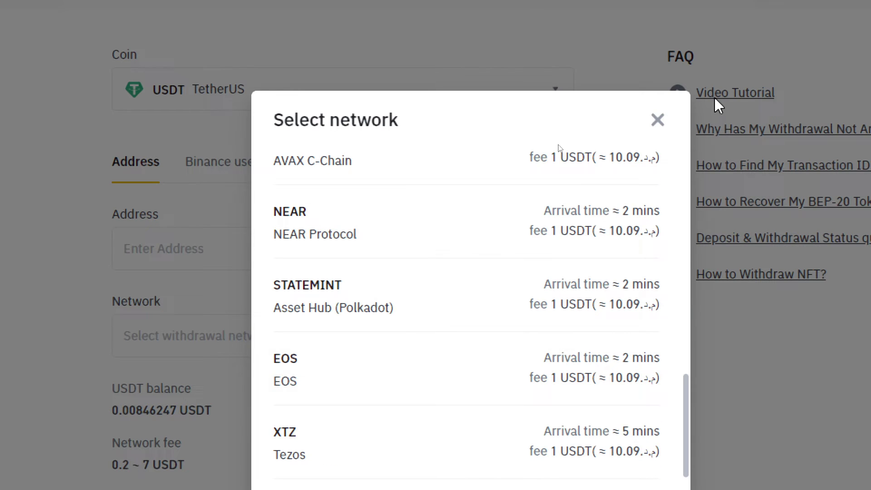
left_click(657, 120)
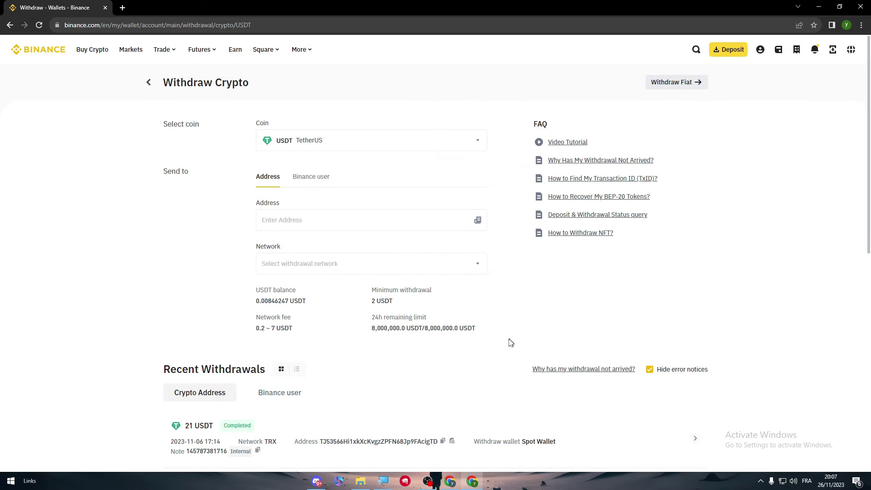
Switch to the other Chrome window and show its OKX Buy USDT tab.
left_click(452, 481)
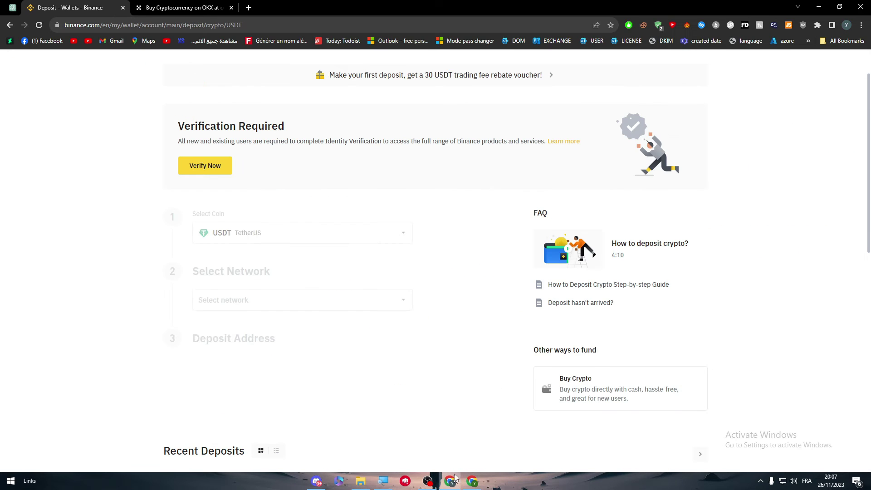
left_click(165, 5)
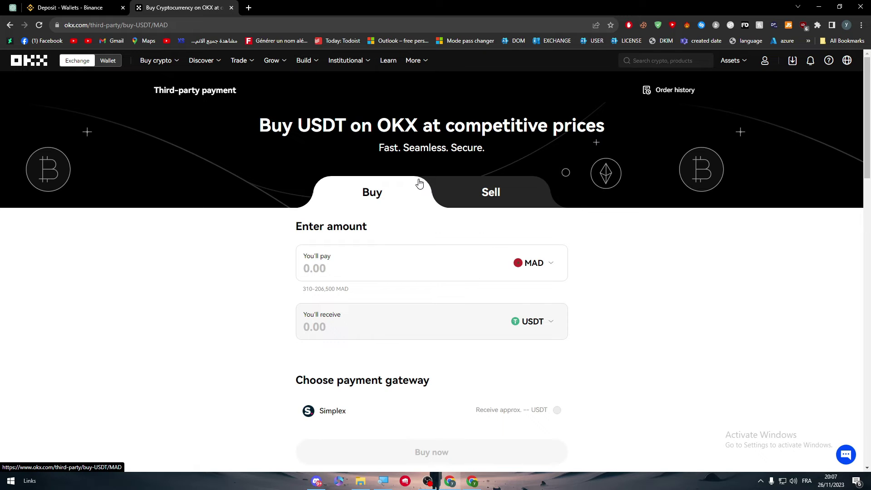
scroll(436, 173, "down", 3)
scroll(436, 179, "down", 4)
scroll(435, 179, "up", 5)
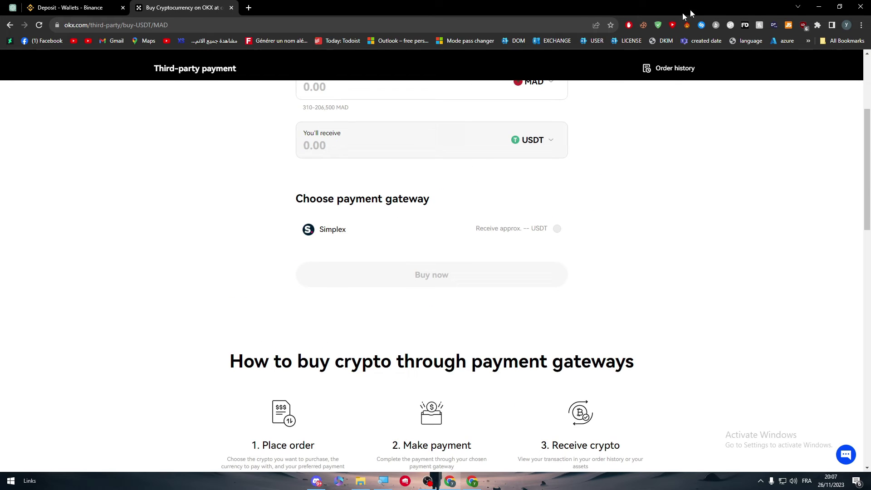
scroll(728, 98, "up", 3)
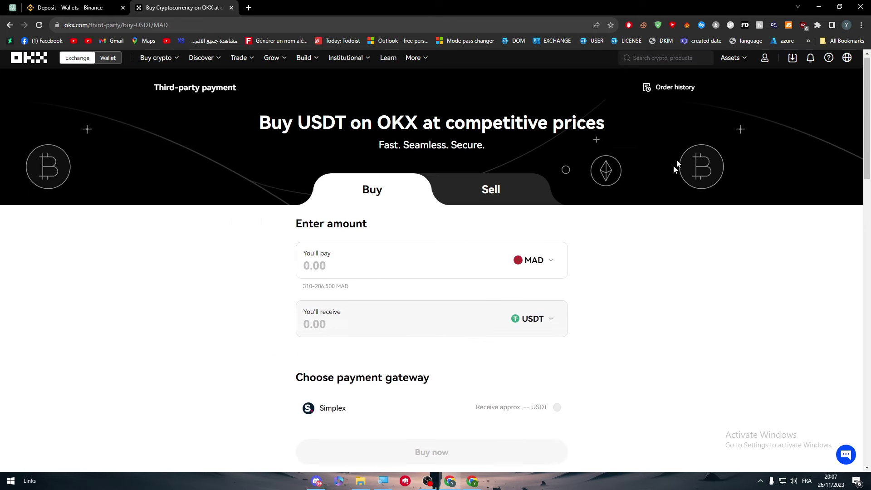
Search Google in a new tab for 'okx deposite adress' and open OKX's deposit-address help article.
left_click(248, 7)
type("okx")
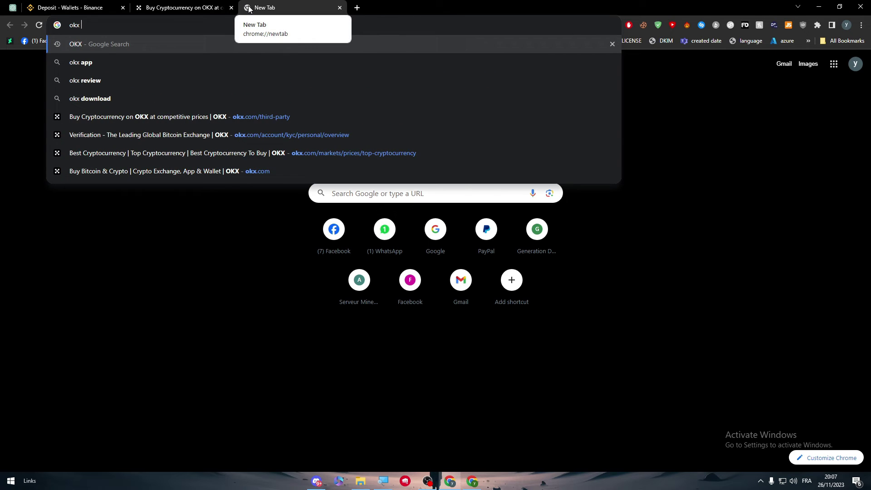
type(" withr")
key("BackSpace")
key("BackSpace")
key("BackSpace")
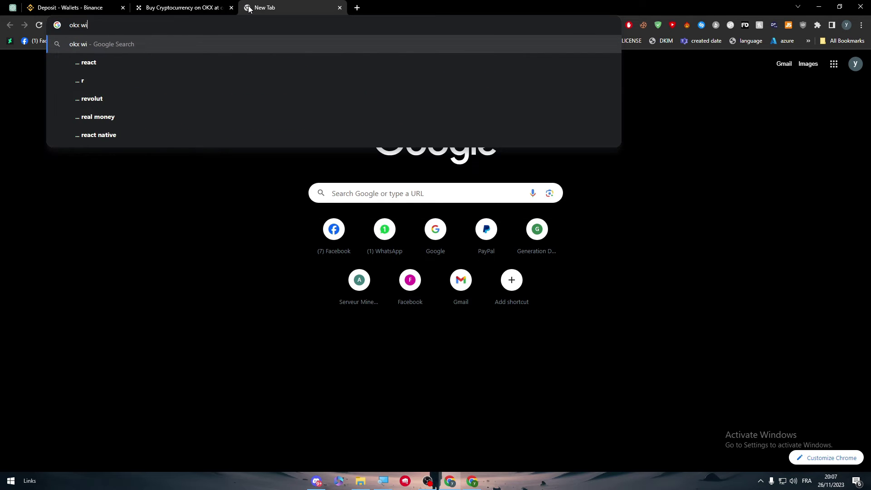
key("BackSpace")
key("BackSpace")
type("deposite")
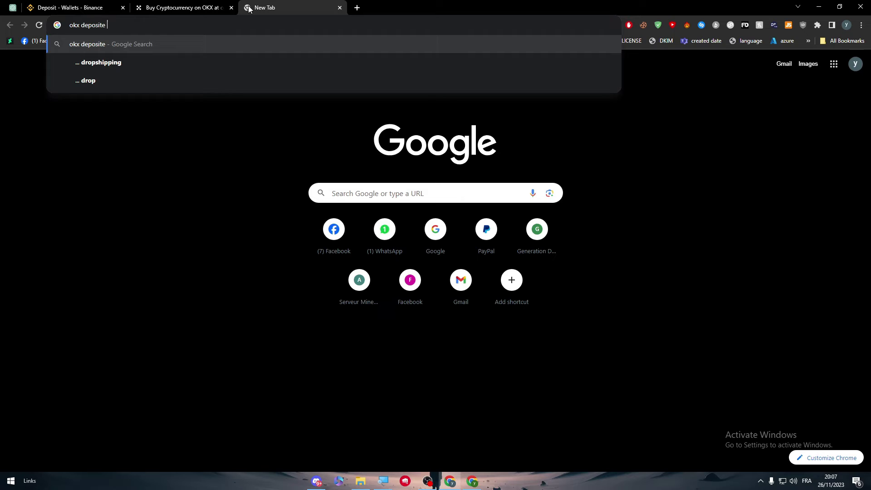
type(" adress")
key("Return")
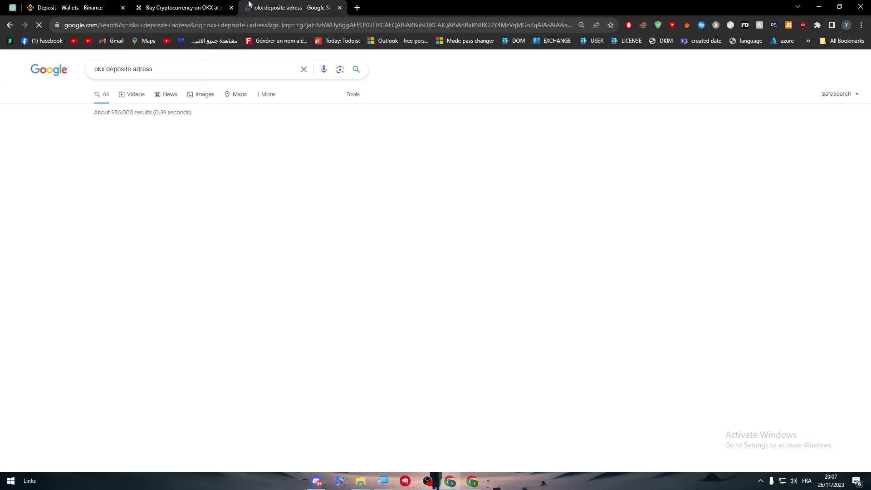
left_click(170, 178)
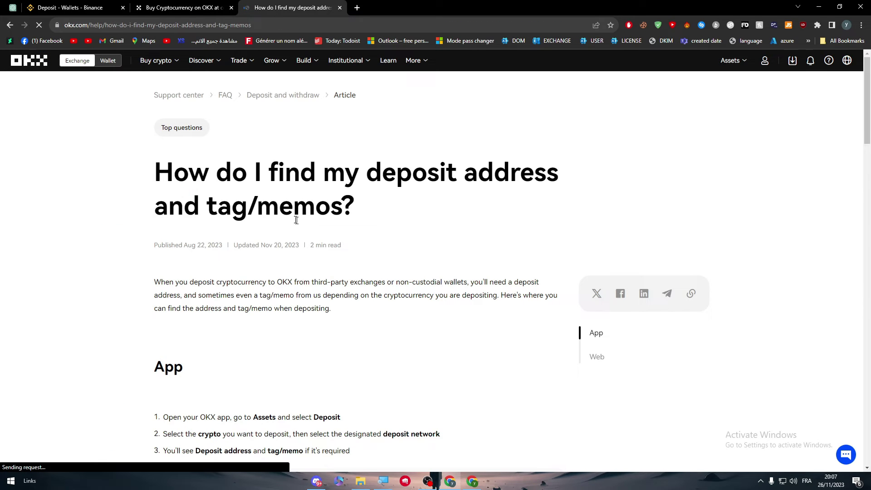
scroll(305, 195, "down", 2)
scroll(289, 209, "down", 2)
scroll(291, 218, "down", 2)
scroll(290, 217, "up", 1)
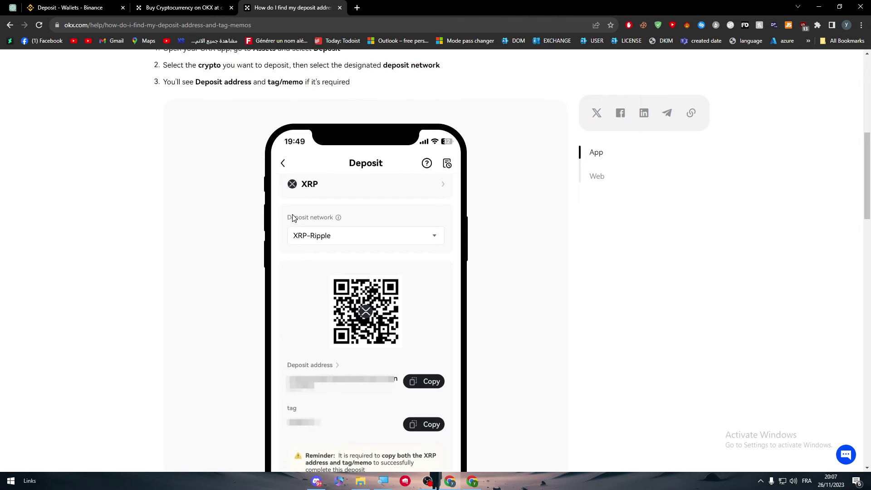
scroll(335, 238, "down", 1)
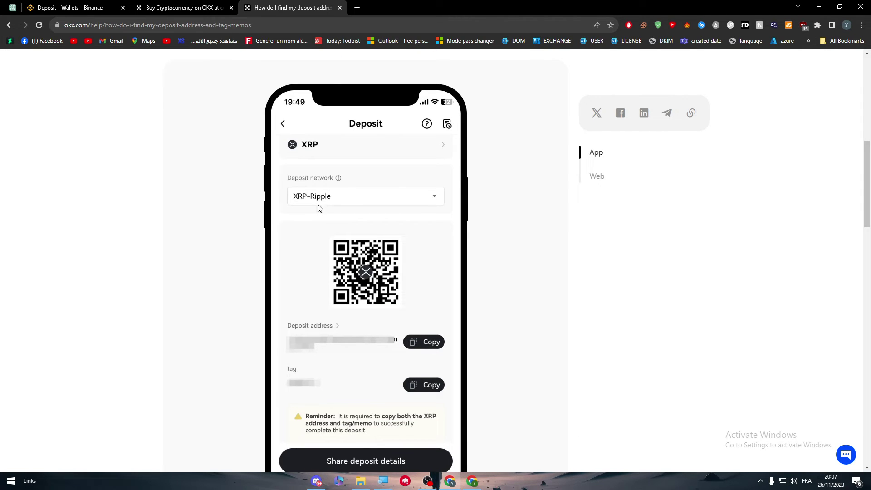
left_click(477, 480)
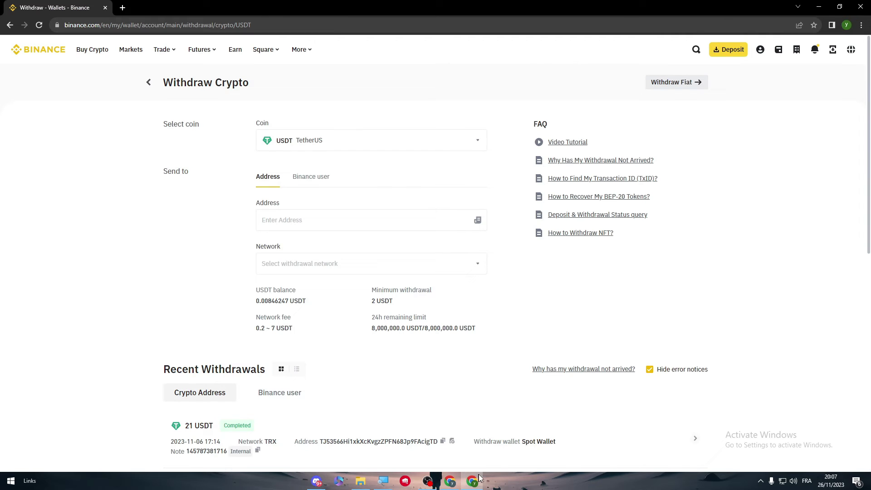
left_click(305, 264)
scroll(444, 272, "down", 1)
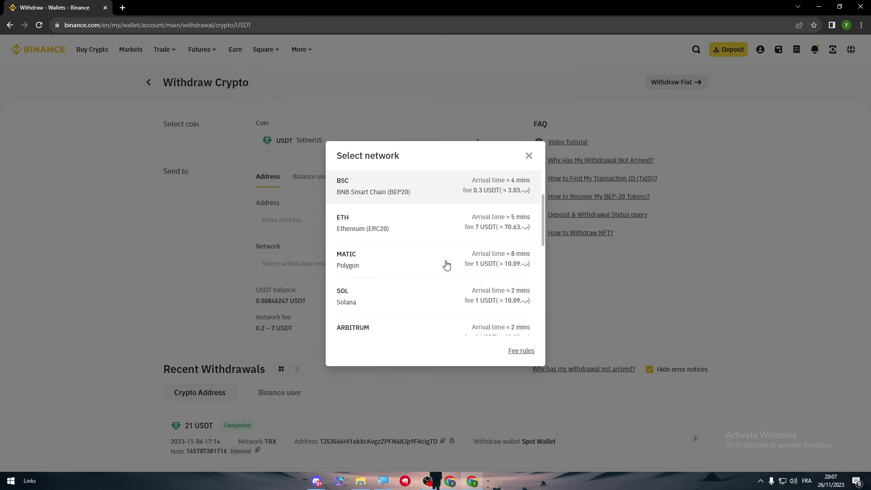
scroll(446, 263, "down", 3)
scroll(446, 263, "down", 2)
scroll(442, 273, "down", 1)
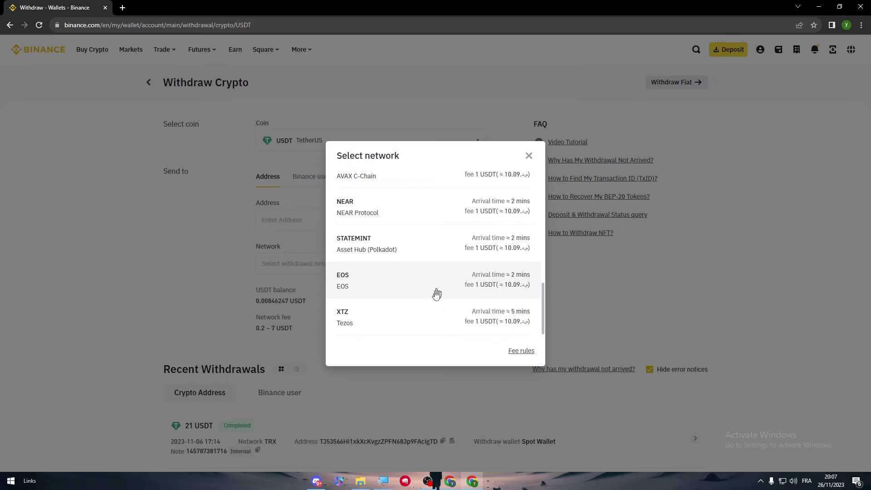
scroll(430, 311, "up", 1)
scroll(430, 307, "up", 2)
scroll(399, 284, "up", 1)
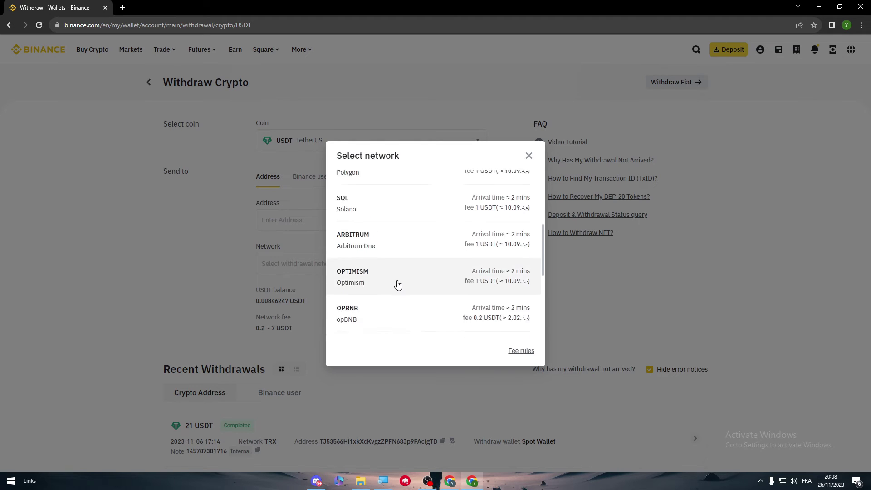
scroll(398, 285, "up", 3)
scroll(397, 285, "up", 1)
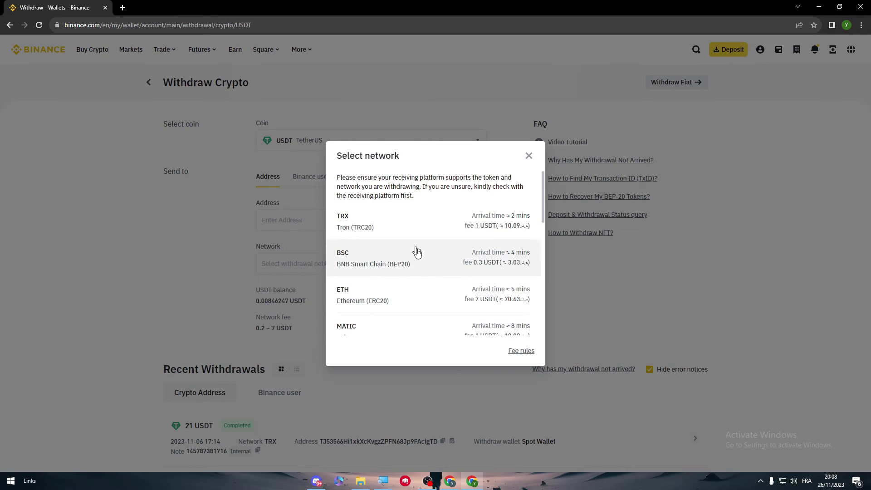
scroll(442, 324, "down", 1)
Go back to OKX's deposit address and tag/memo help article.
left_click(470, 483)
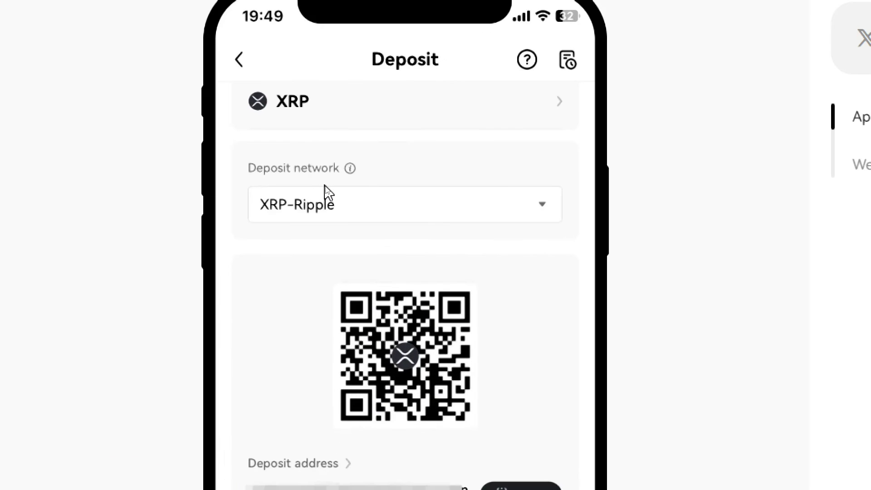
scroll(326, 189, "down", 2)
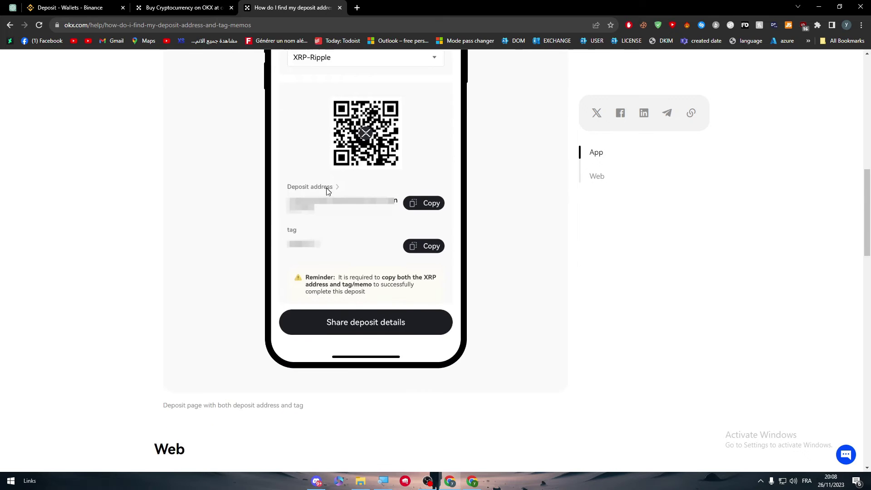
scroll(326, 189, "down", 2)
scroll(326, 188, "down", 4)
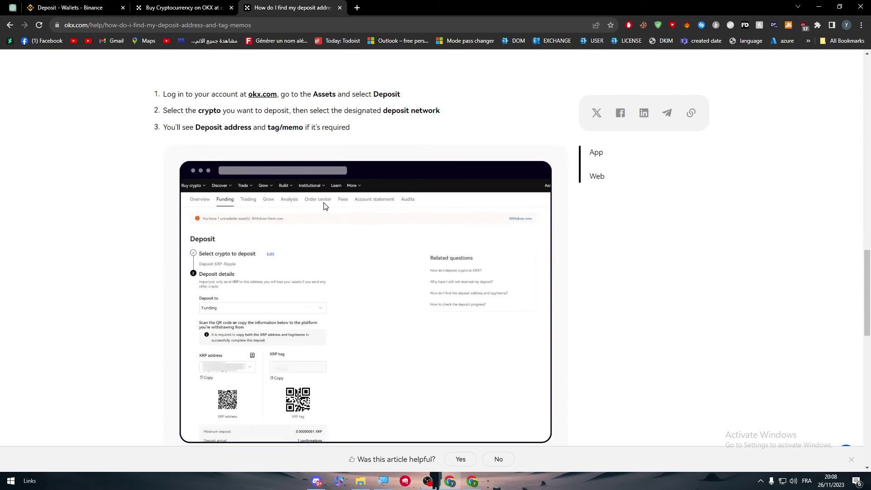
scroll(259, 300, "down", 1)
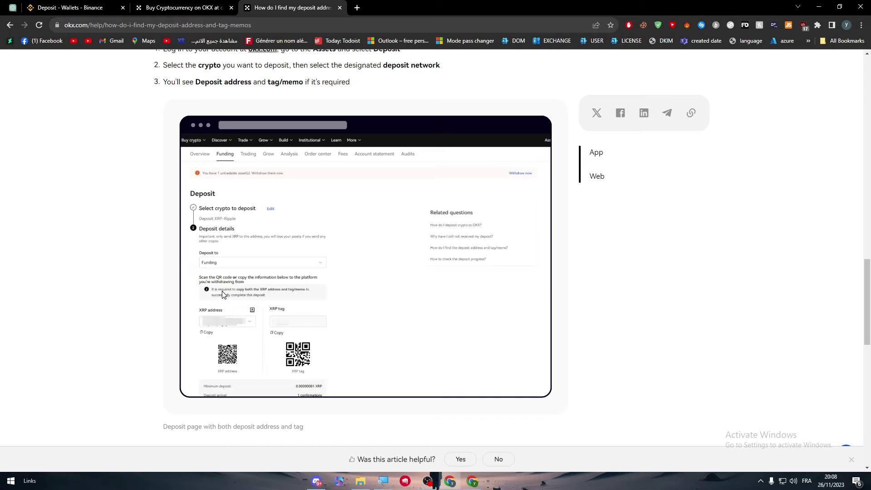
scroll(222, 293, "down", 1)
scroll(222, 294, "up", 1)
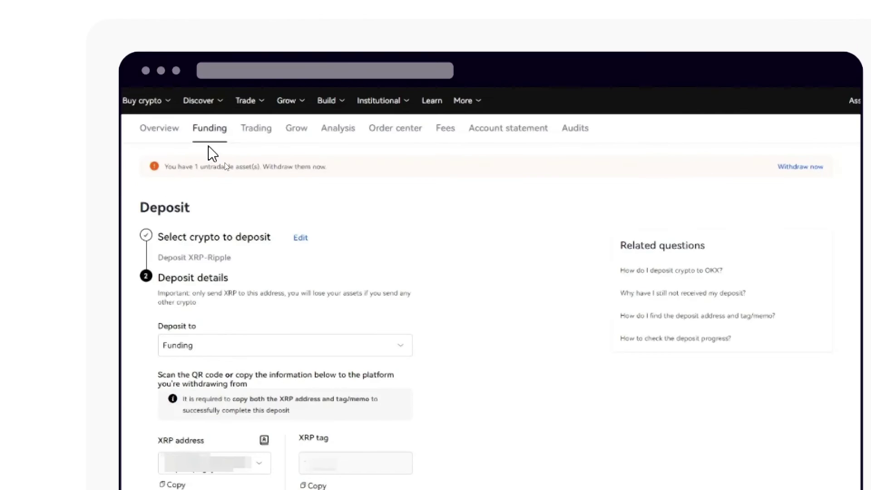
scroll(279, 307, "down", 1)
scroll(279, 341, "down", 1)
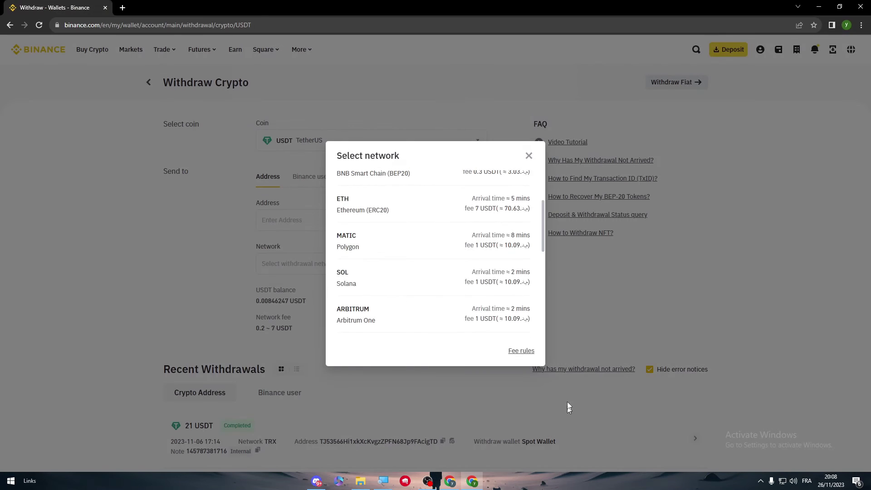
scroll(409, 259, "up", 3)
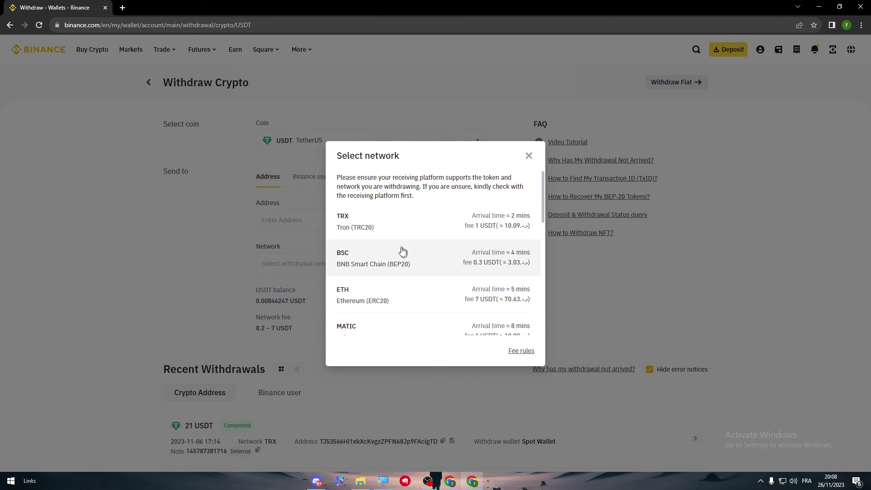
Pick Tron (TRC20), touch the address field, then change the network to BSC (BEP20).
left_click(387, 236)
left_click(293, 220)
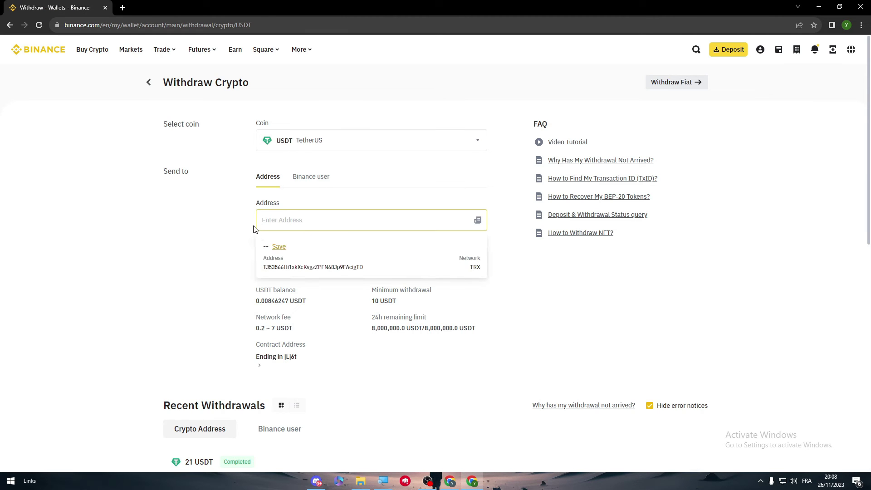
left_click(209, 233)
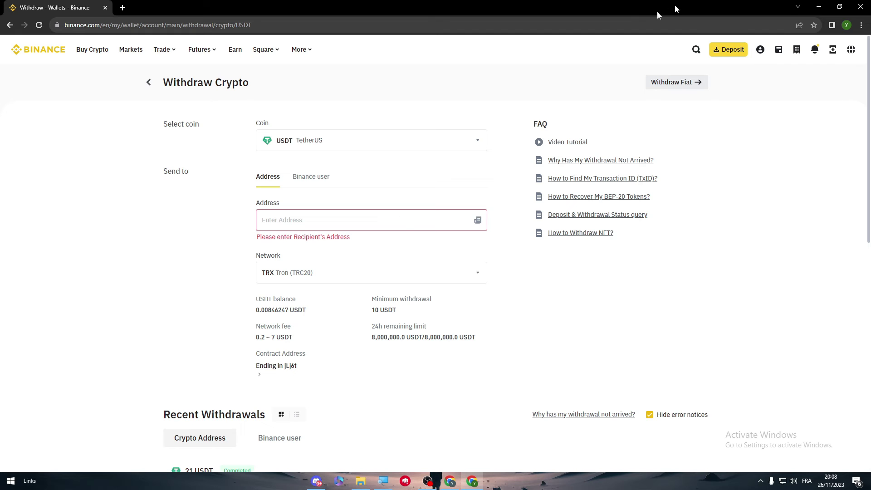
left_click(366, 270)
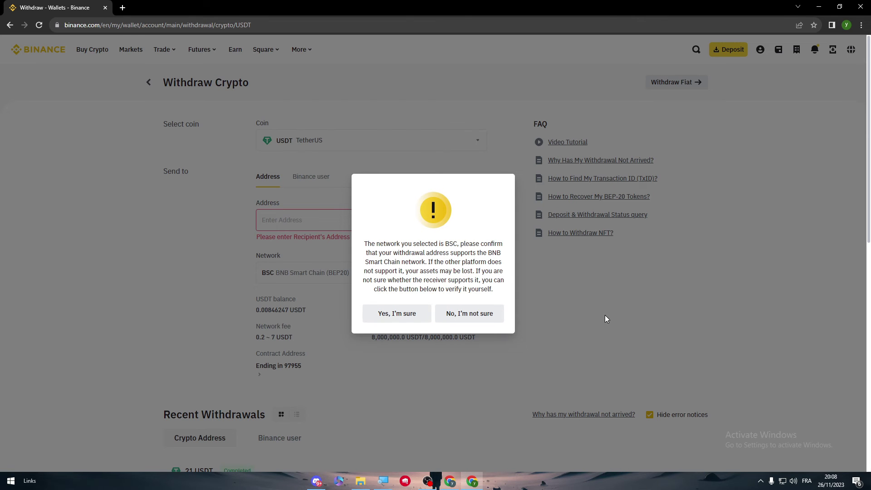
Dismiss the BSC warning, restore Tron (TRC20), and review every network's withdrawal fee.
left_click(477, 316)
left_click(526, 193)
left_click(378, 273)
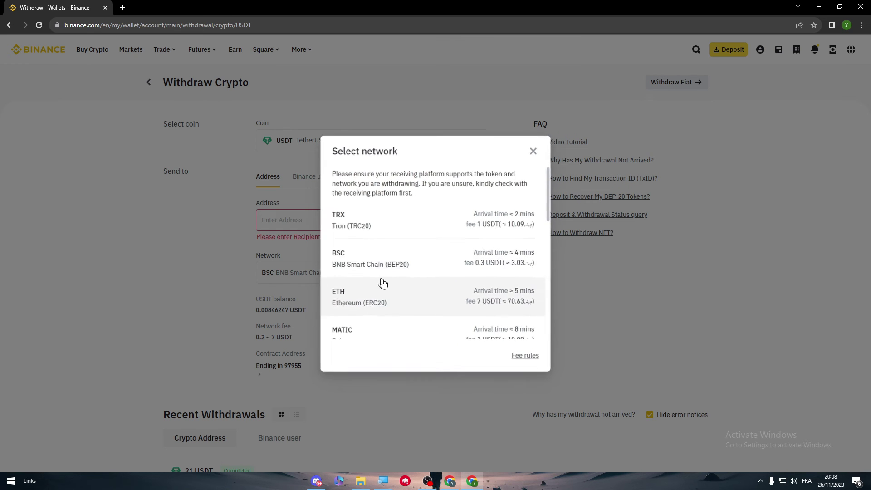
left_click(386, 238)
left_click(375, 271)
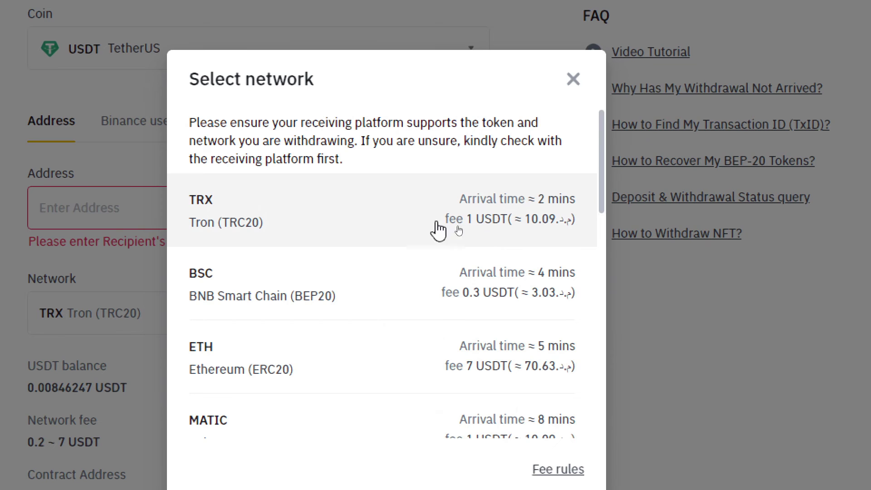
scroll(508, 239, "down", 2)
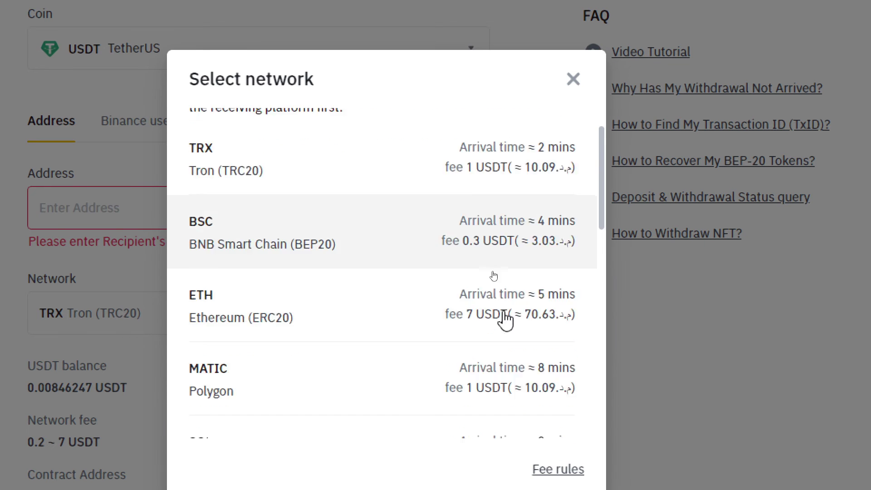
scroll(509, 308, "down", 2)
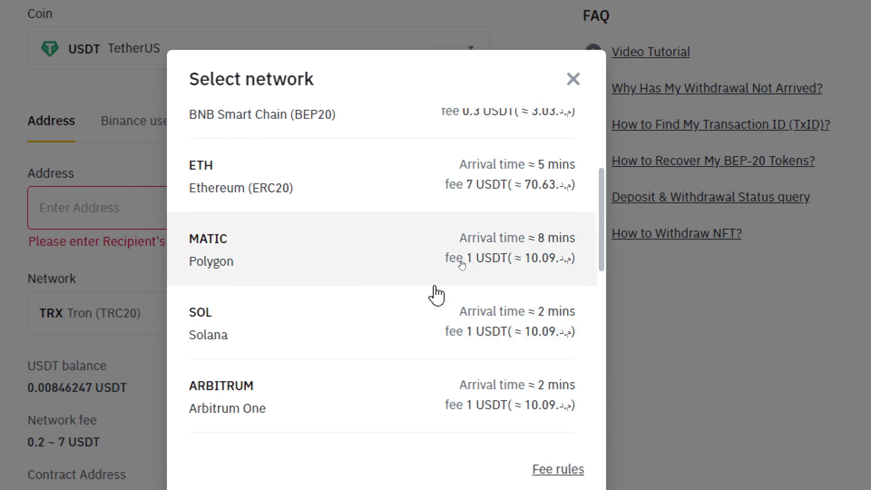
scroll(436, 296, "down", 2)
scroll(563, 286, "down", 2)
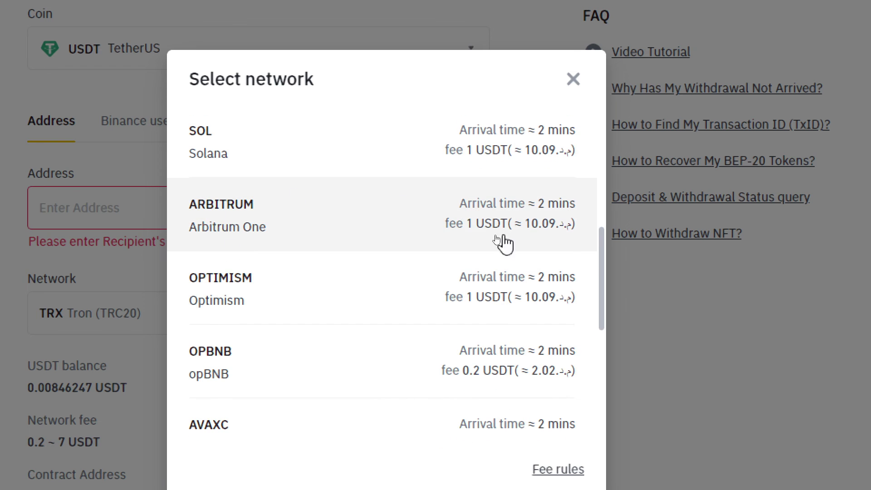
scroll(452, 301, "down", 2)
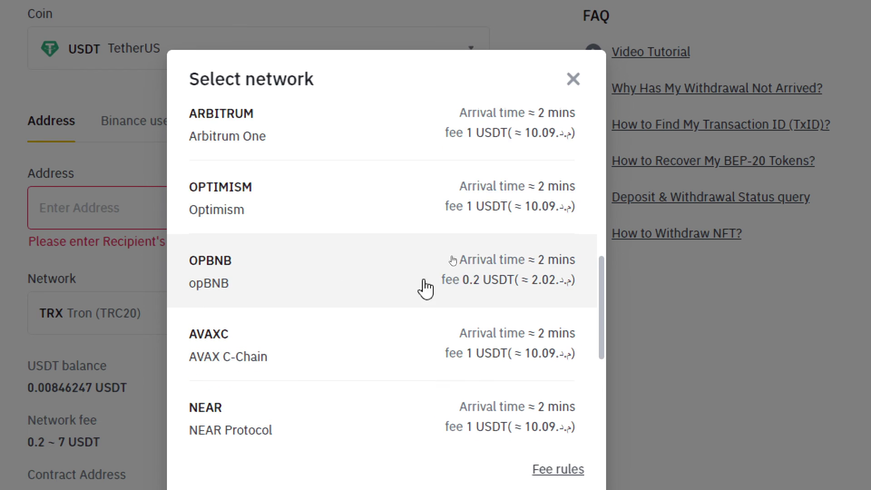
scroll(409, 279, "down", 2)
scroll(389, 288, "down", 2)
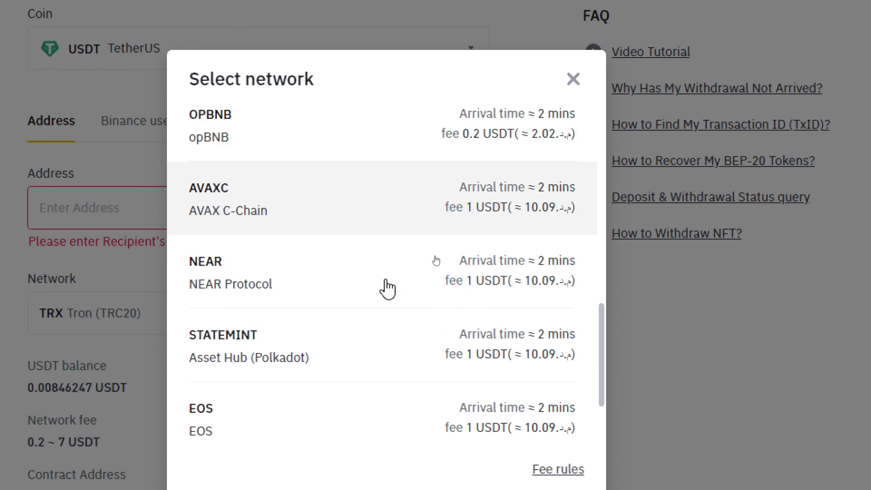
scroll(361, 292, "down", 2)
scroll(504, 314, "up", 5)
scroll(559, 165, "up", 5)
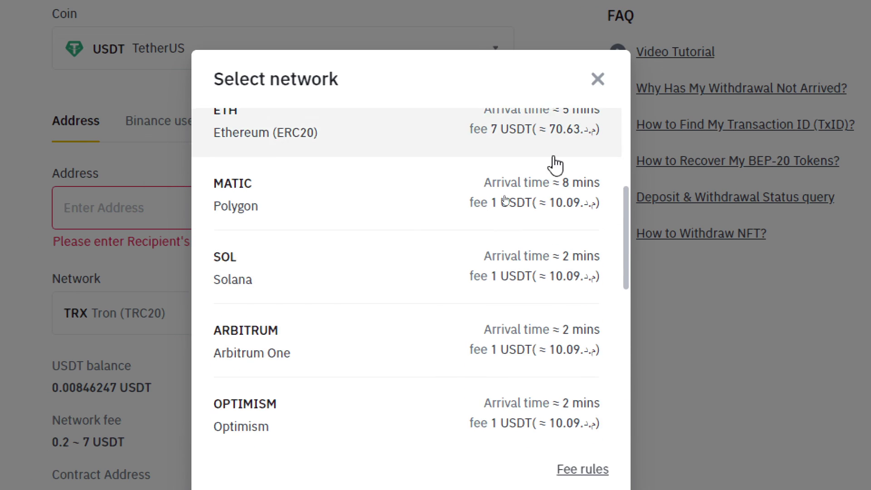
scroll(397, 239, "up", 5)
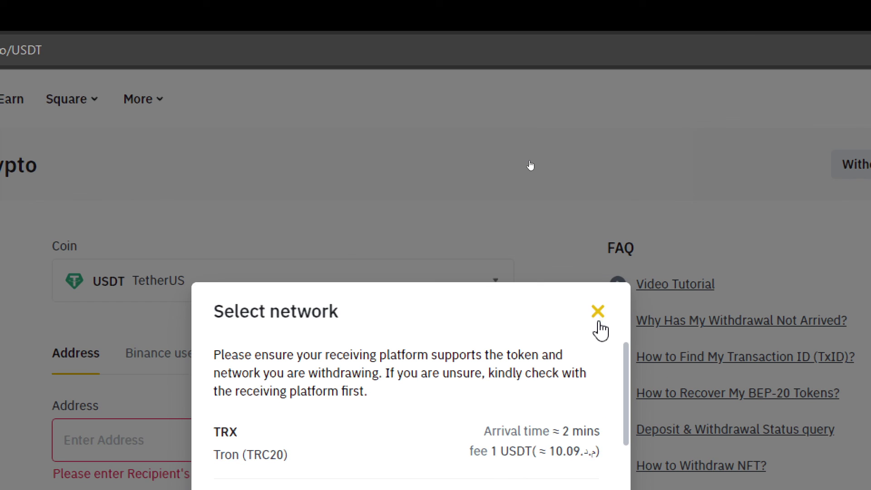
left_click(598, 79)
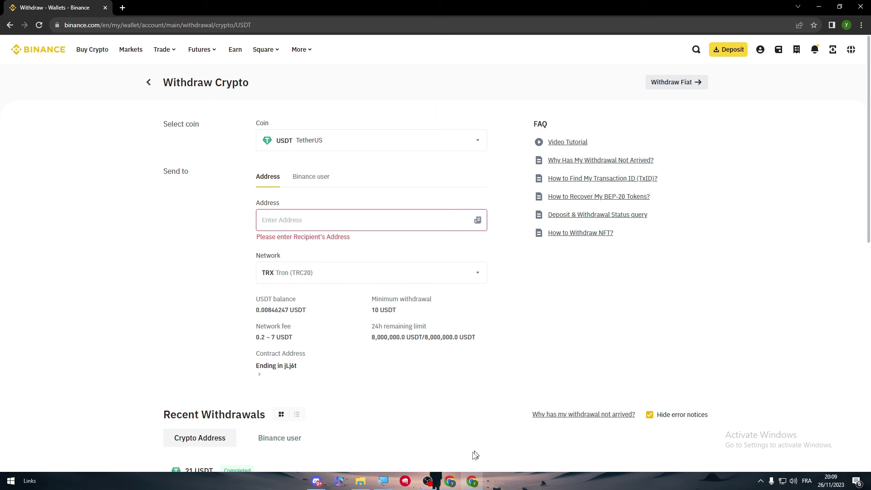
In the other Chrome window, view the Binance Deposit tab, then return to the OKX help tab.
left_click(448, 483)
scroll(214, 238, "up", 4)
left_click(75, 7)
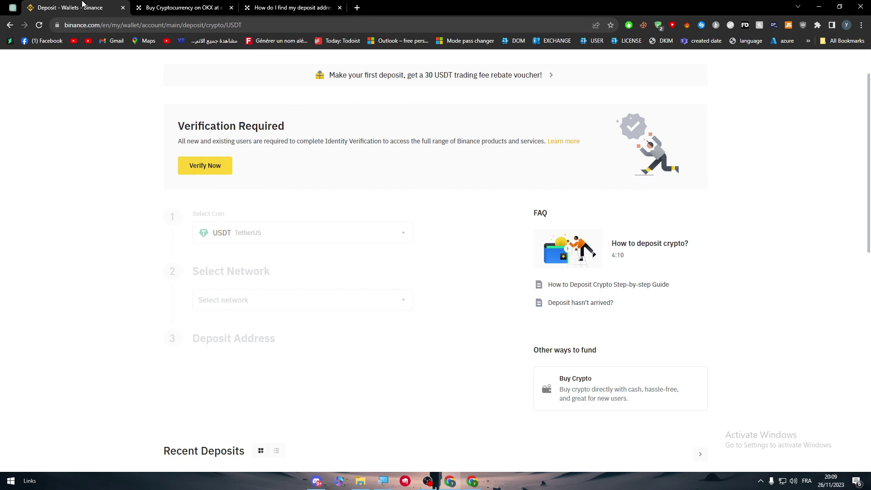
left_click(251, 8)
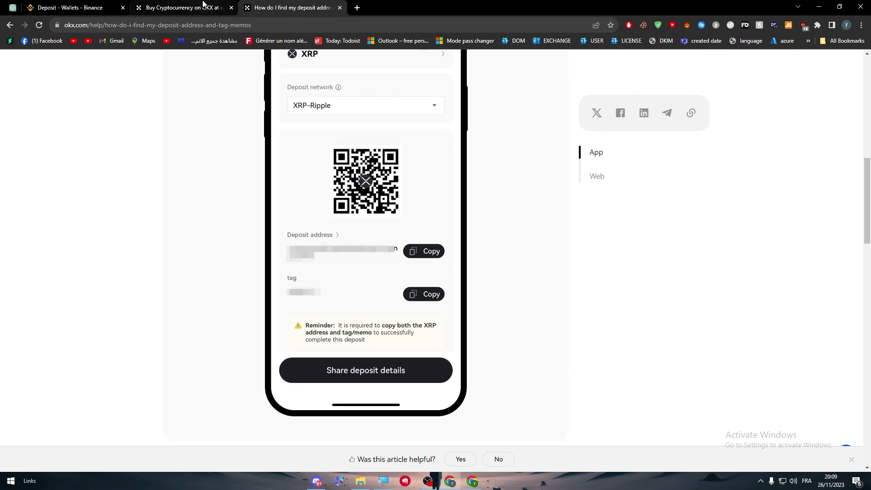
scroll(243, 278, "up", 10)
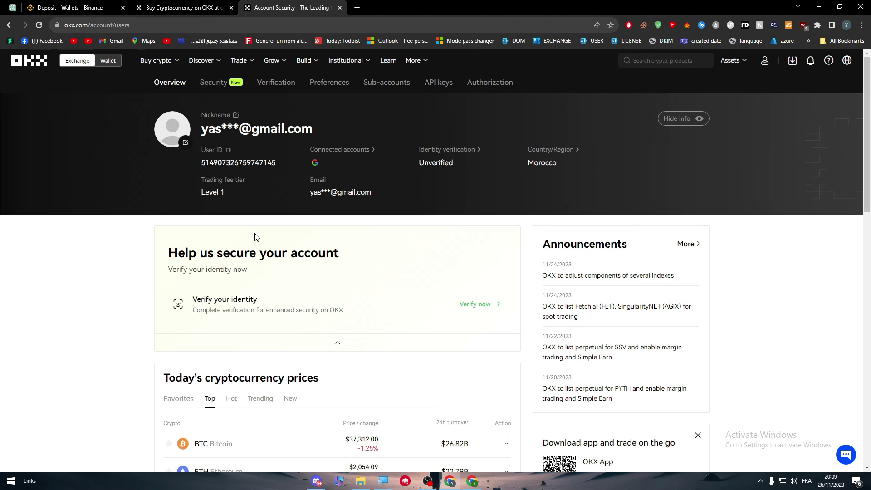
scroll(258, 245, "down", 2)
scroll(265, 262, "down", 4)
scroll(283, 306, "up", 1)
scroll(310, 343, "up", 4)
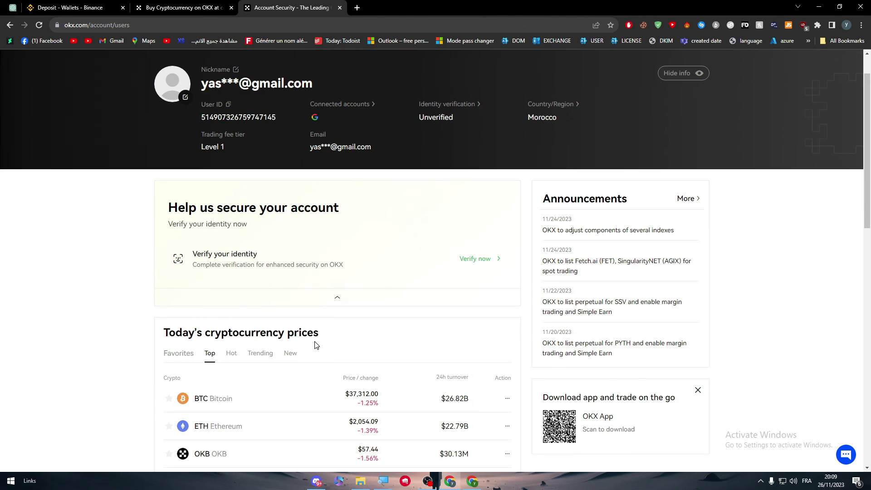
scroll(314, 348, "up", 1)
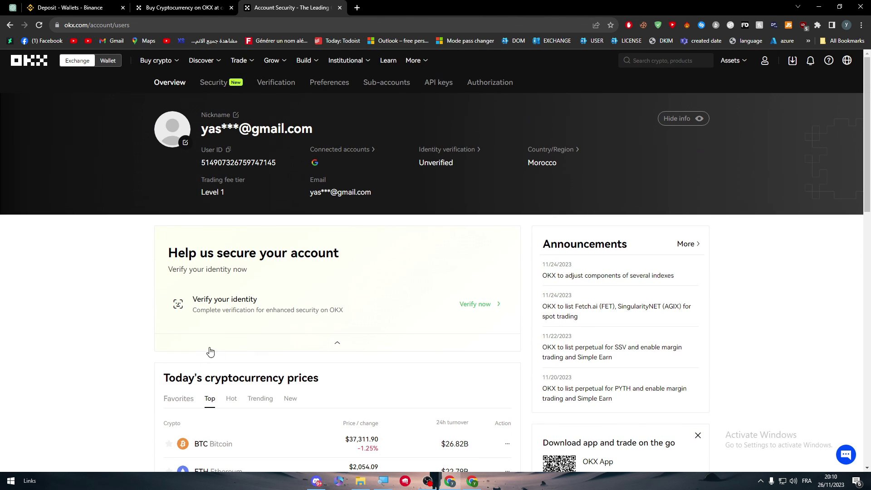